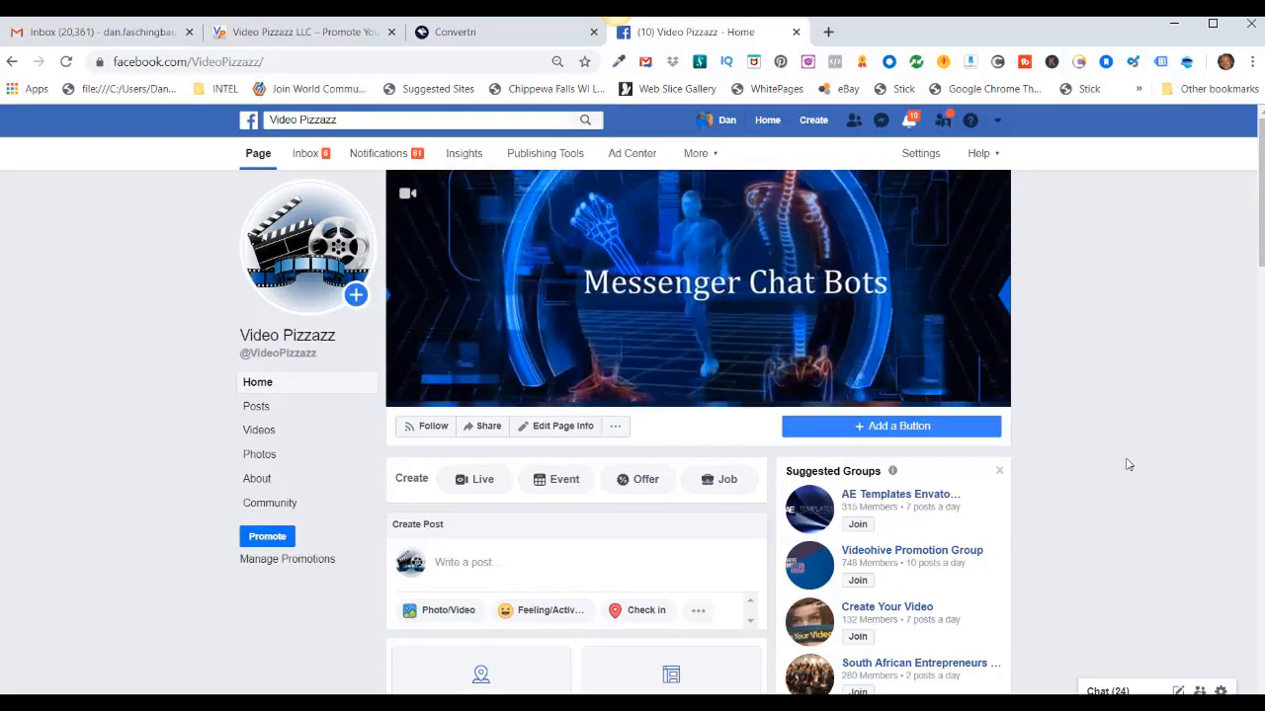
Open the Business Settings of the Video Pizzazz LLC account in Facebook Business Manager.
{"action": "left_click", "coordinate": [998, 121]}
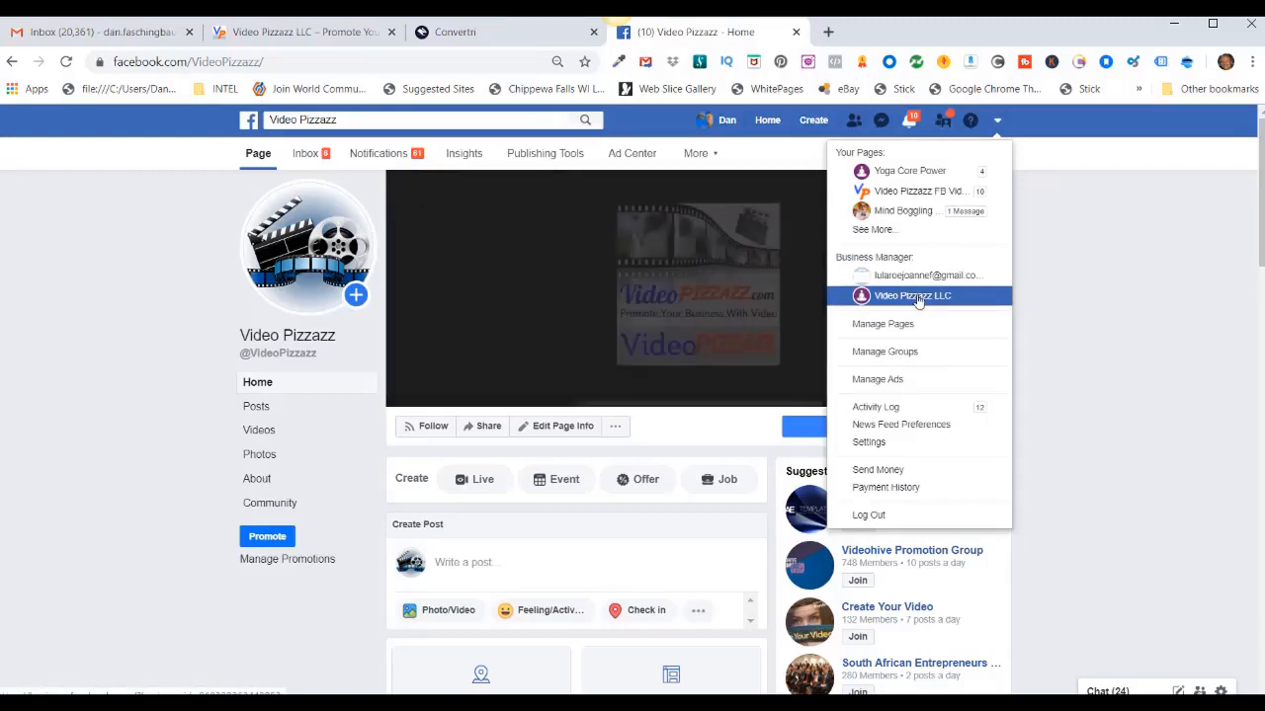
{"action": "left_click", "coordinate": [913, 297]}
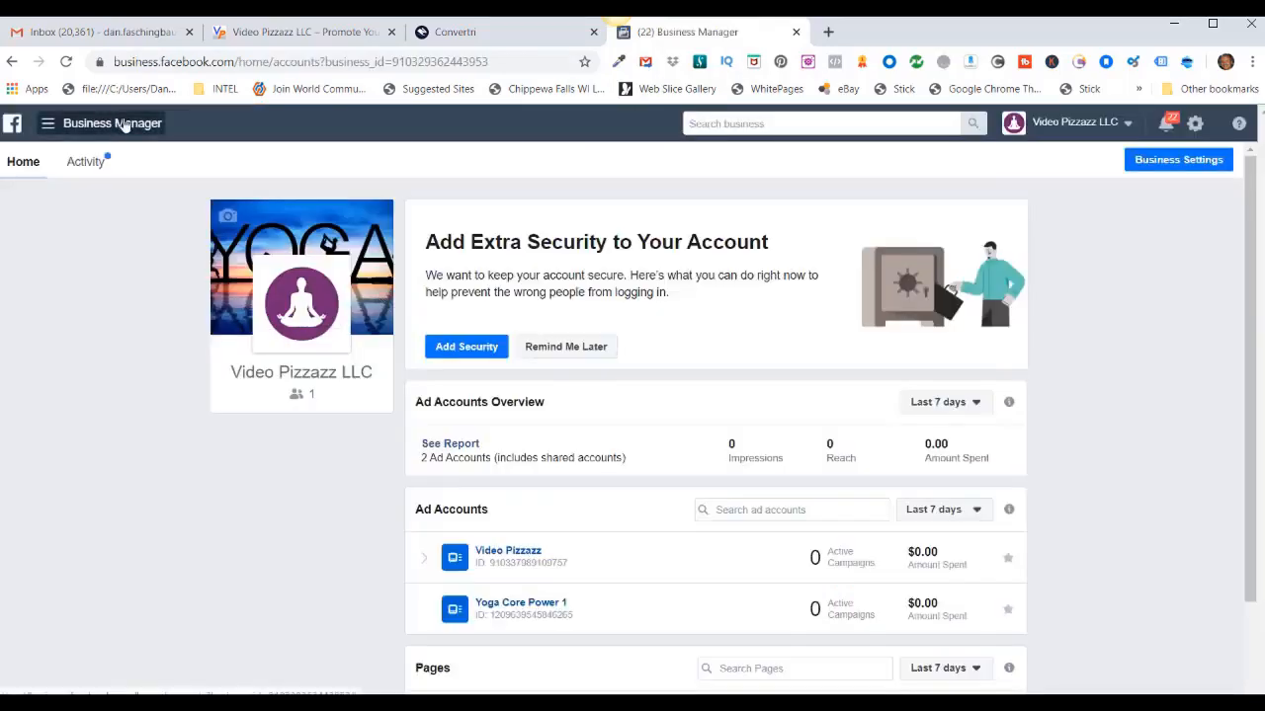
{"action": "left_click", "coordinate": [118, 122]}
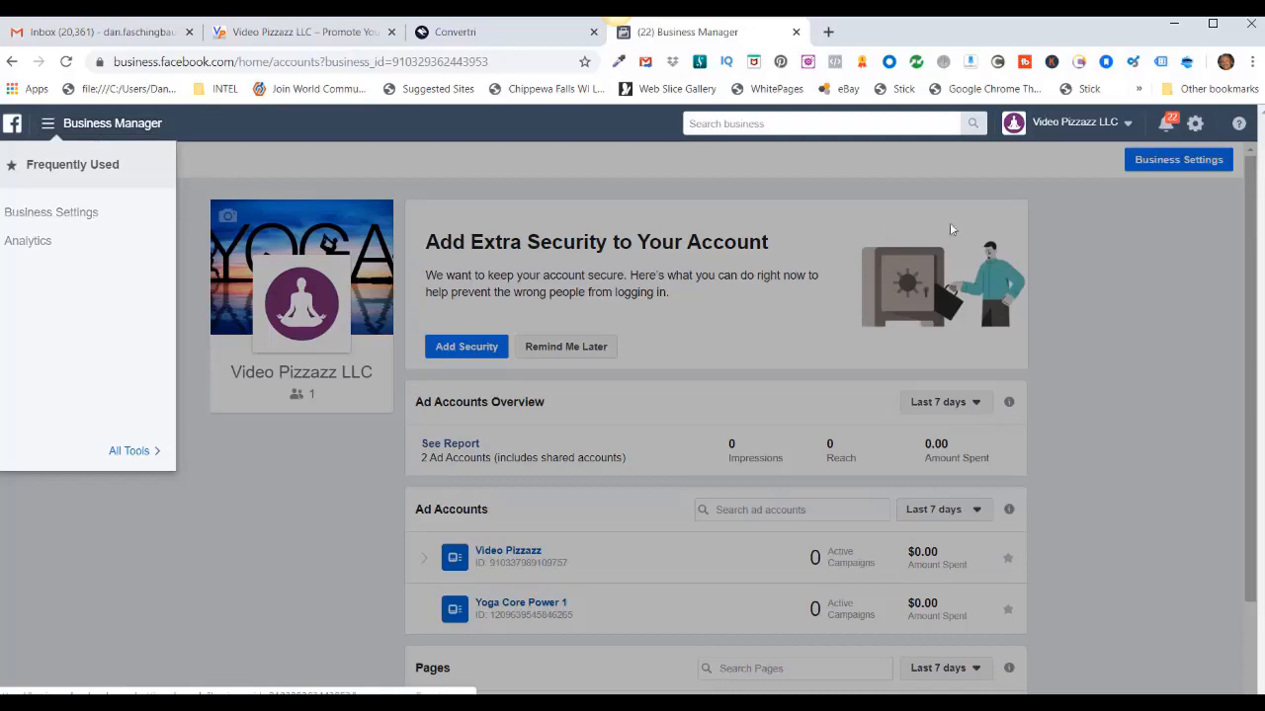
{"action": "left_click", "coordinate": [1179, 222]}
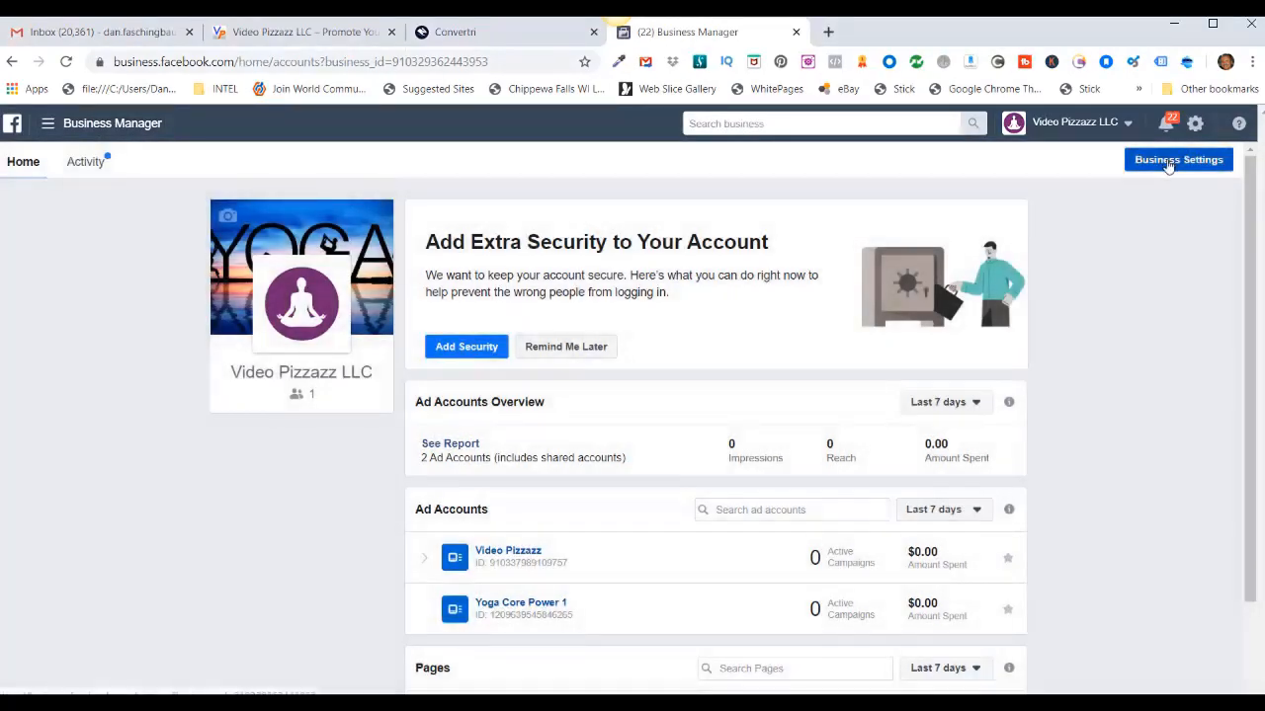
{"action": "left_click", "coordinate": [1170, 163]}
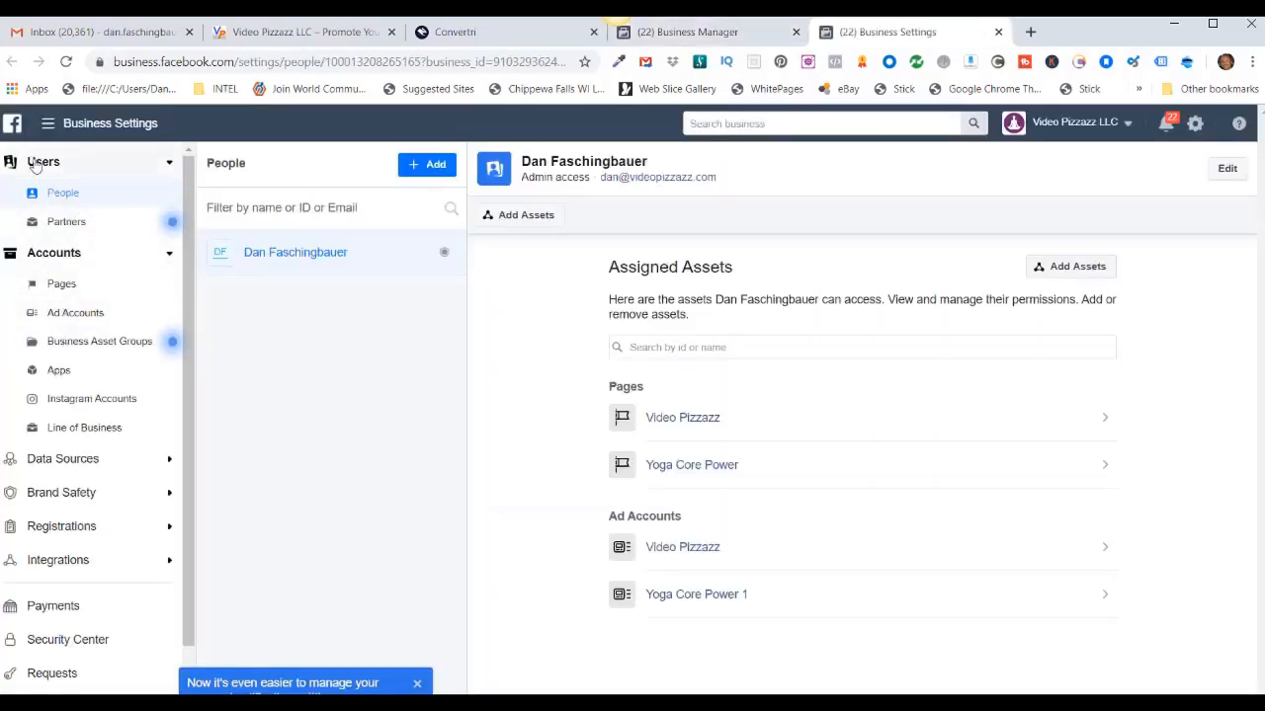
{"action": "left_click", "coordinate": [75, 460]}
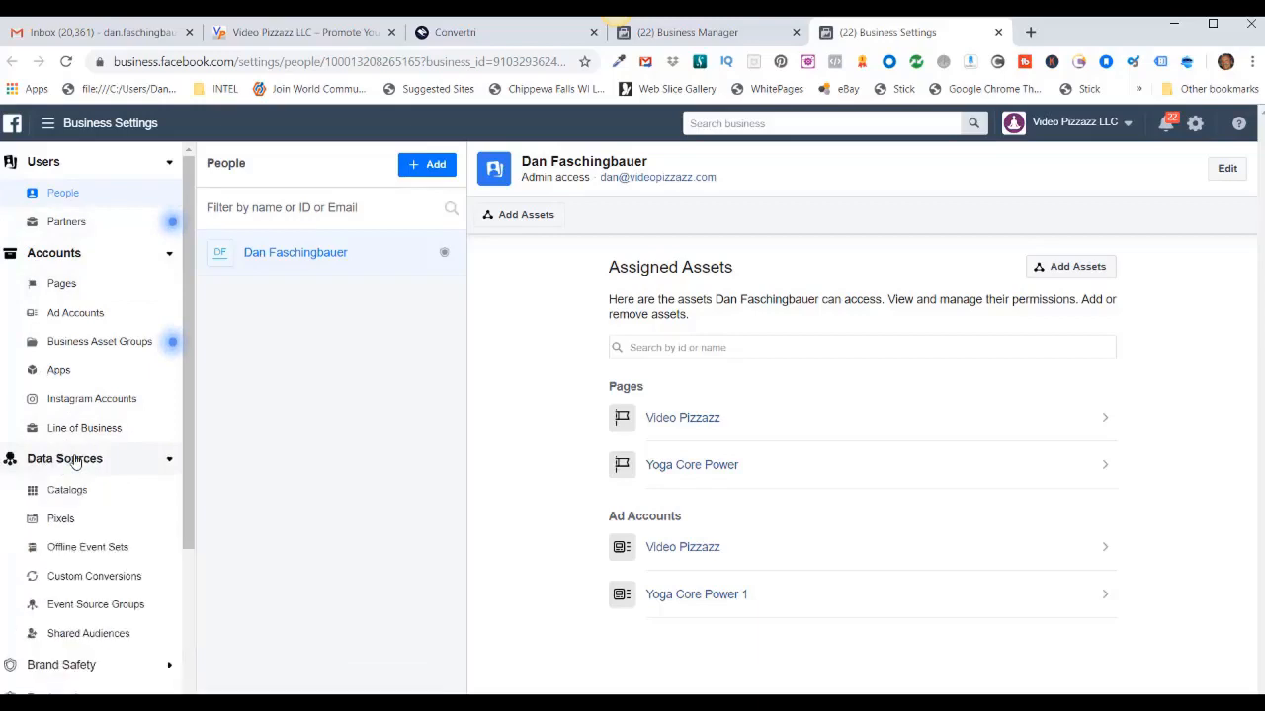
{"action": "left_click", "coordinate": [60, 523]}
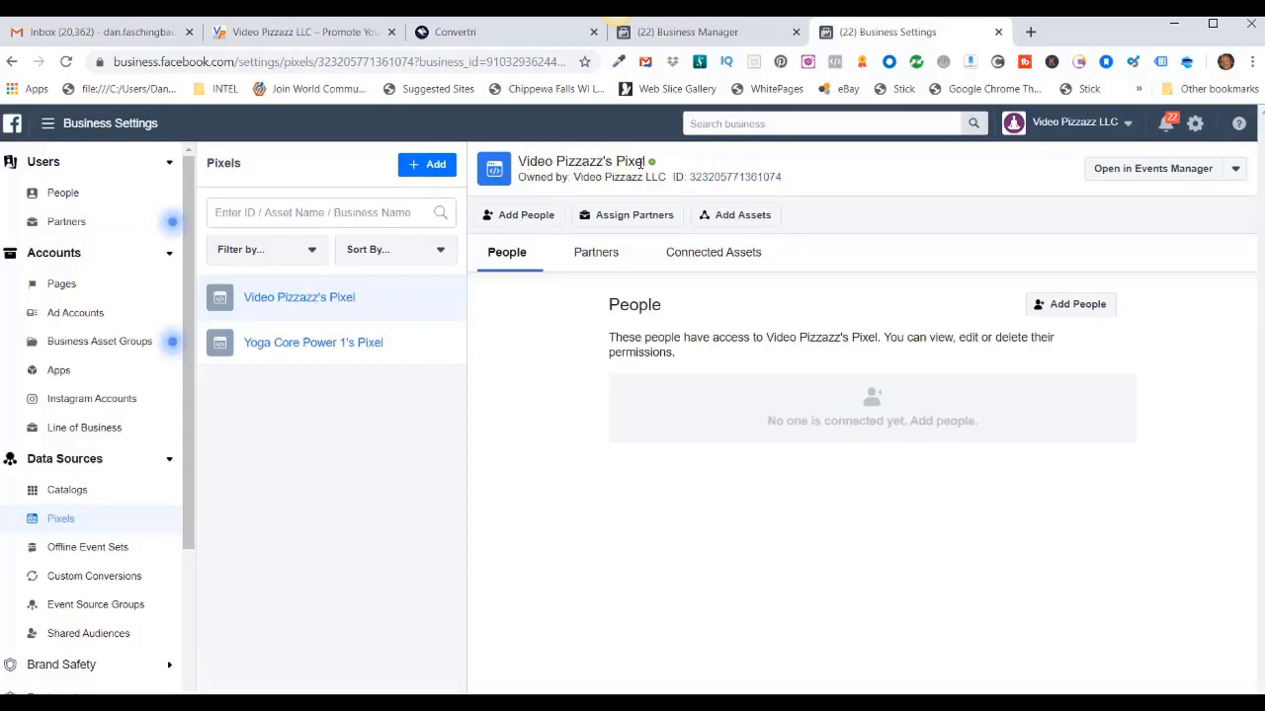
{"action": "left_click", "coordinate": [1146, 169]}
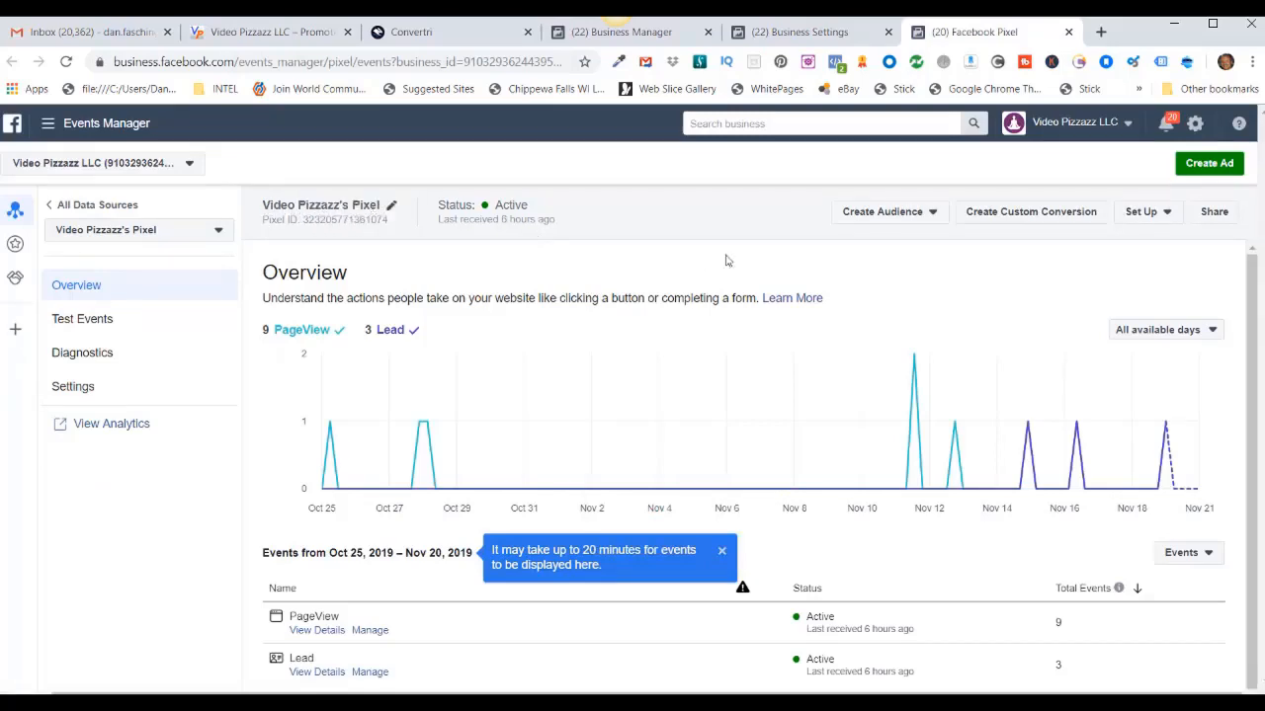
Start installing the pixel by manually adding its code to the website and copy the base code.
{"action": "left_click", "coordinate": [1141, 213]}
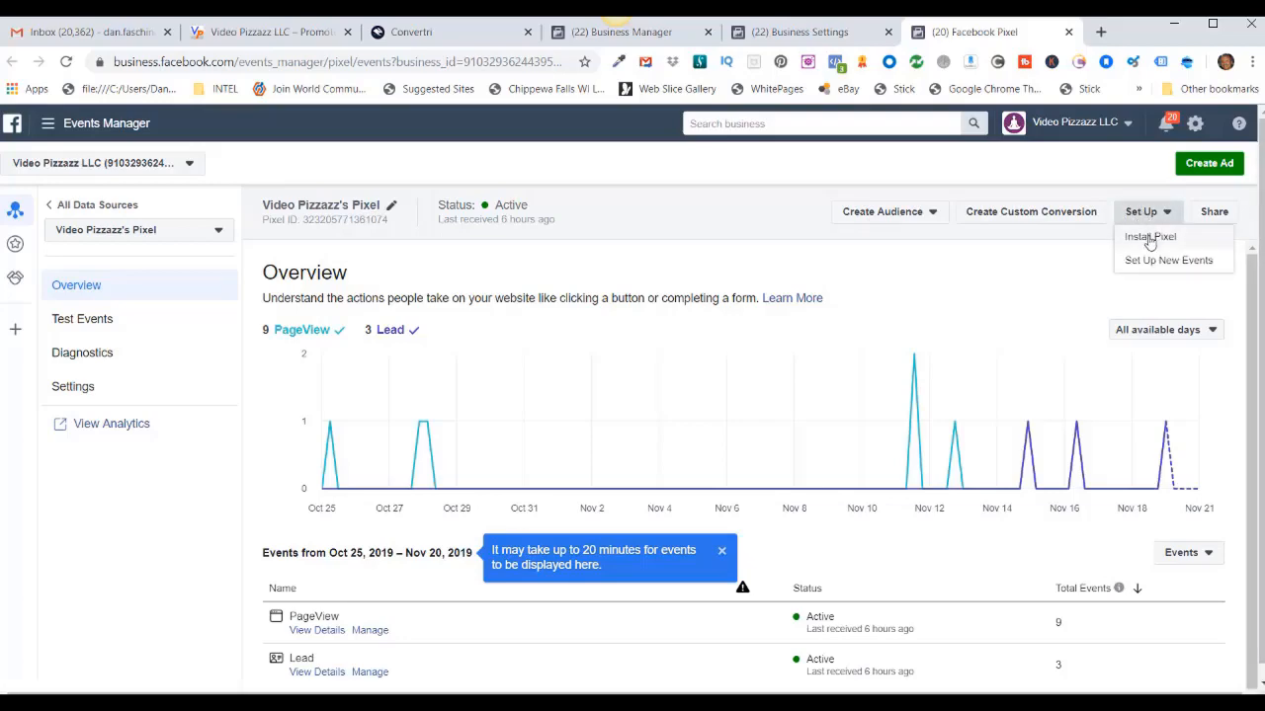
{"action": "left_click", "coordinate": [1149, 239]}
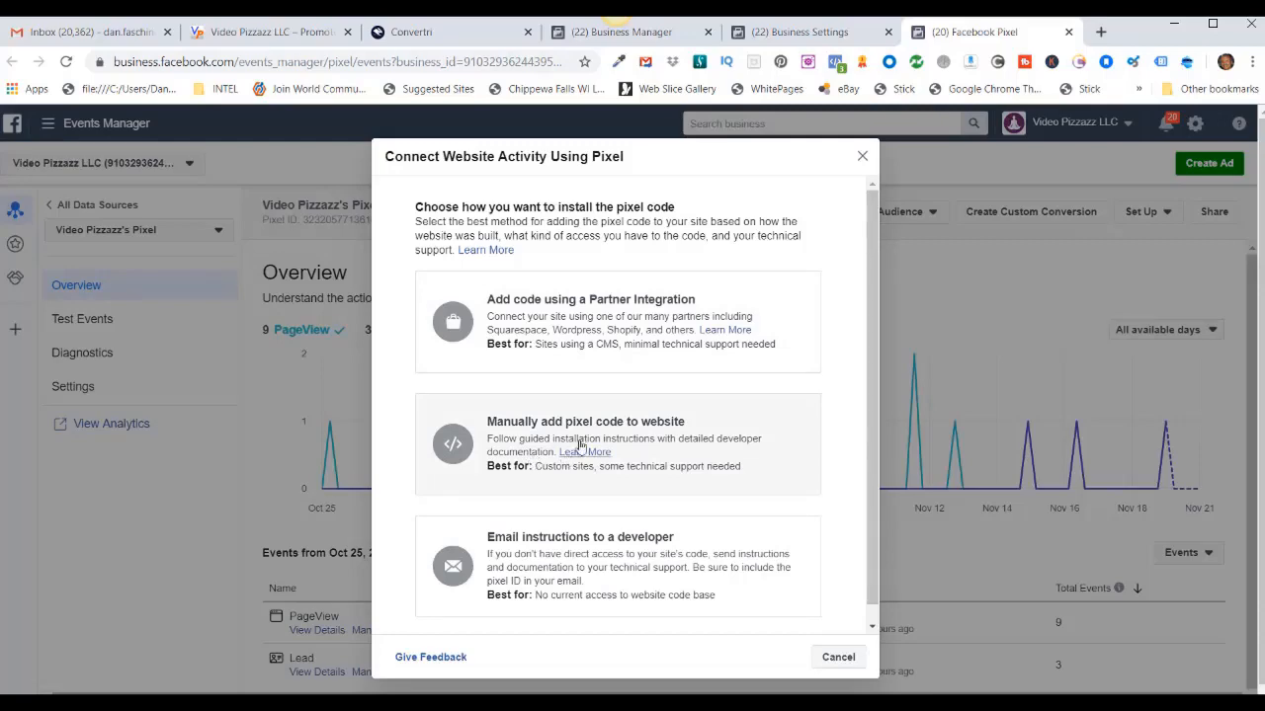
{"action": "left_click", "coordinate": [584, 424]}
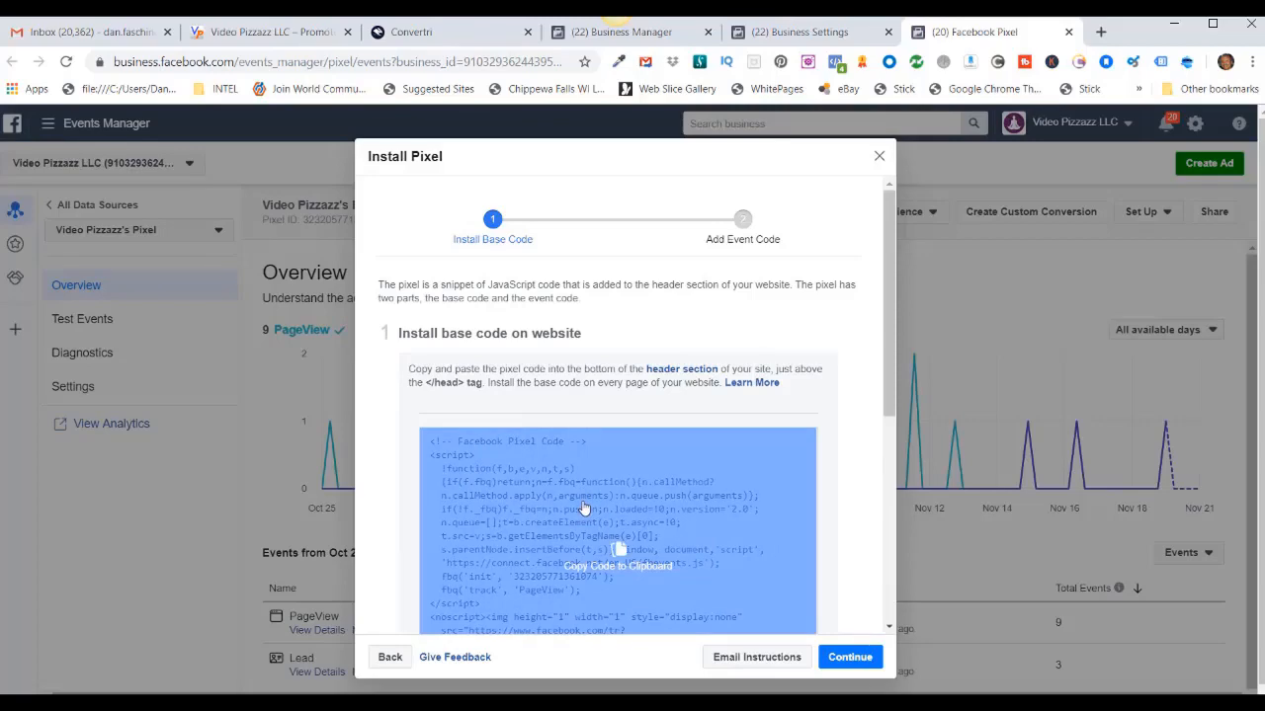
{"action": "left_click", "coordinate": [585, 507]}
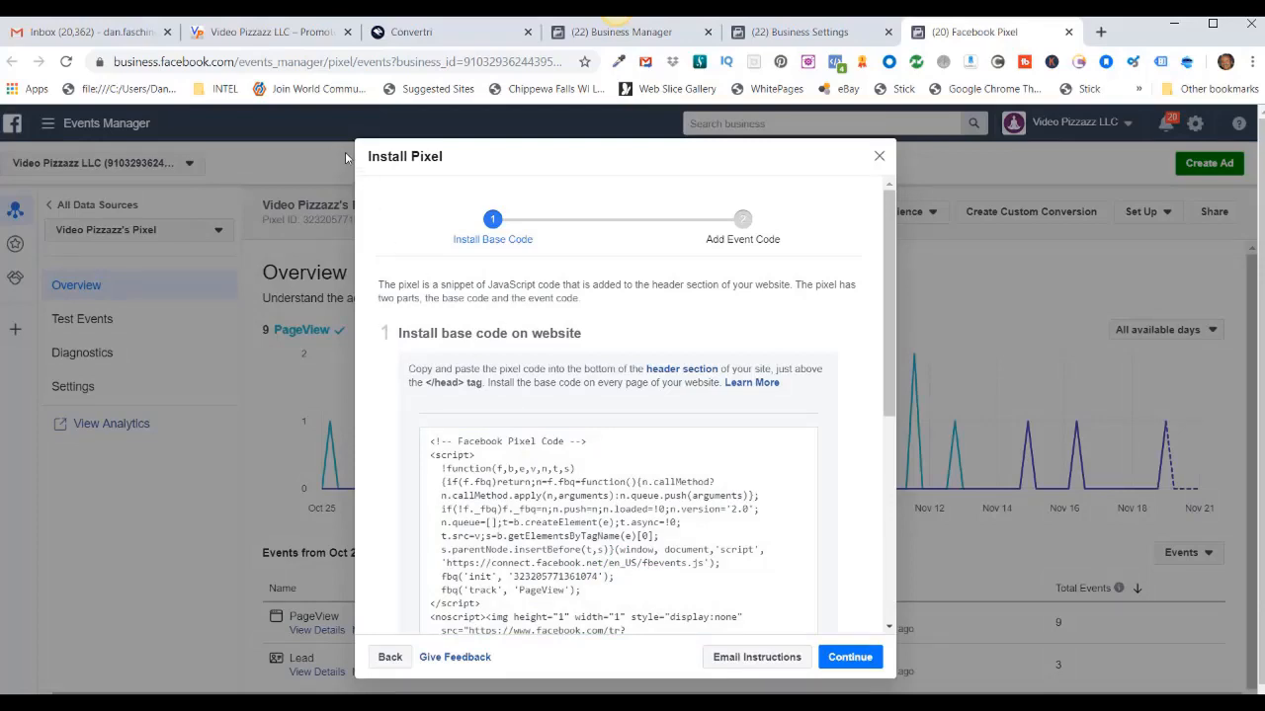
Switch to Convertri, filter the funnels by eauclairebusinesses.convertri.com, and open the funnel's Eau Claire Business Free Video page for editing.
{"action": "left_click", "coordinate": [411, 32]}
{"action": "left_click", "coordinate": [510, 300]}
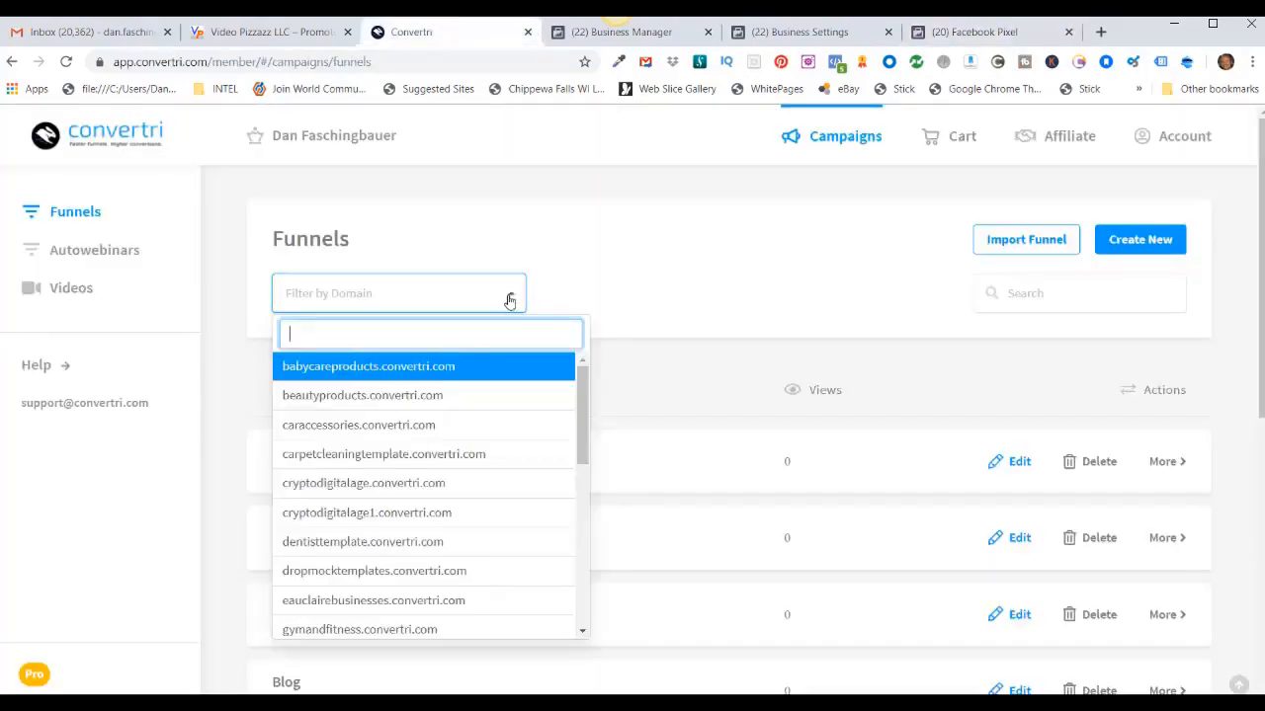
{"action": "left_click", "coordinate": [370, 600]}
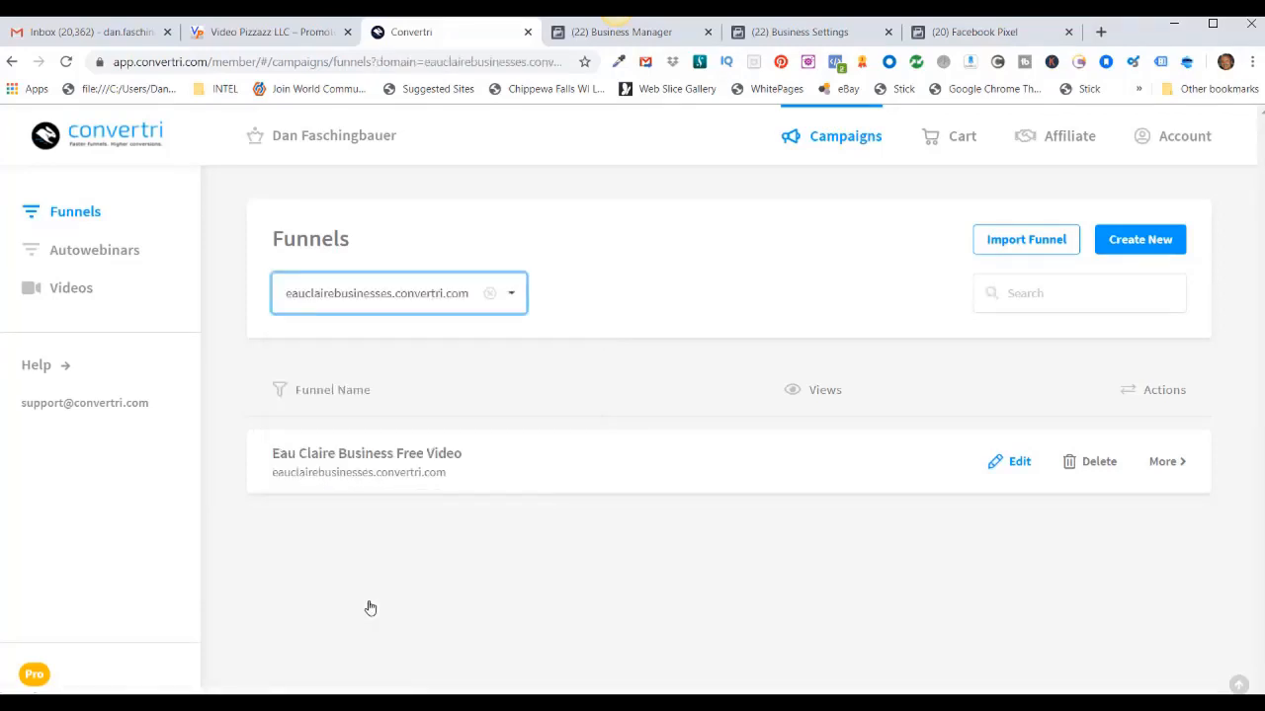
{"action": "left_click", "coordinate": [372, 456]}
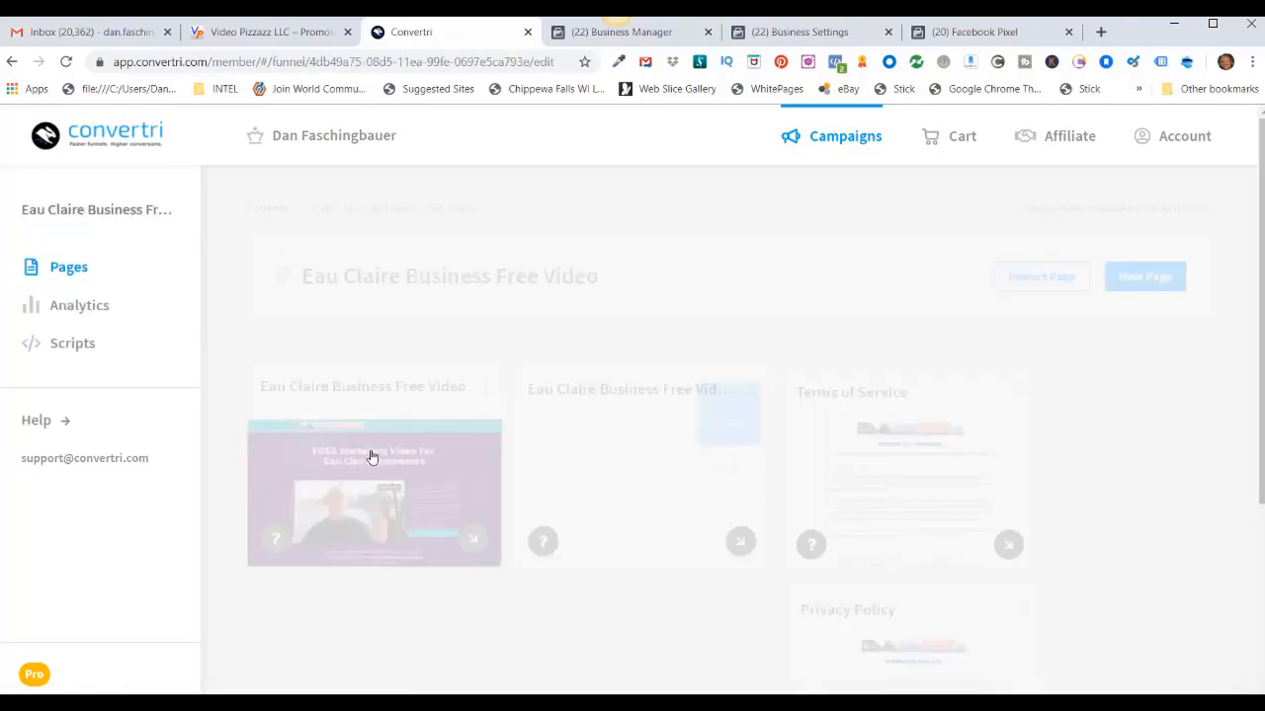
{"action": "mouse_move", "coordinate": [356, 513]}
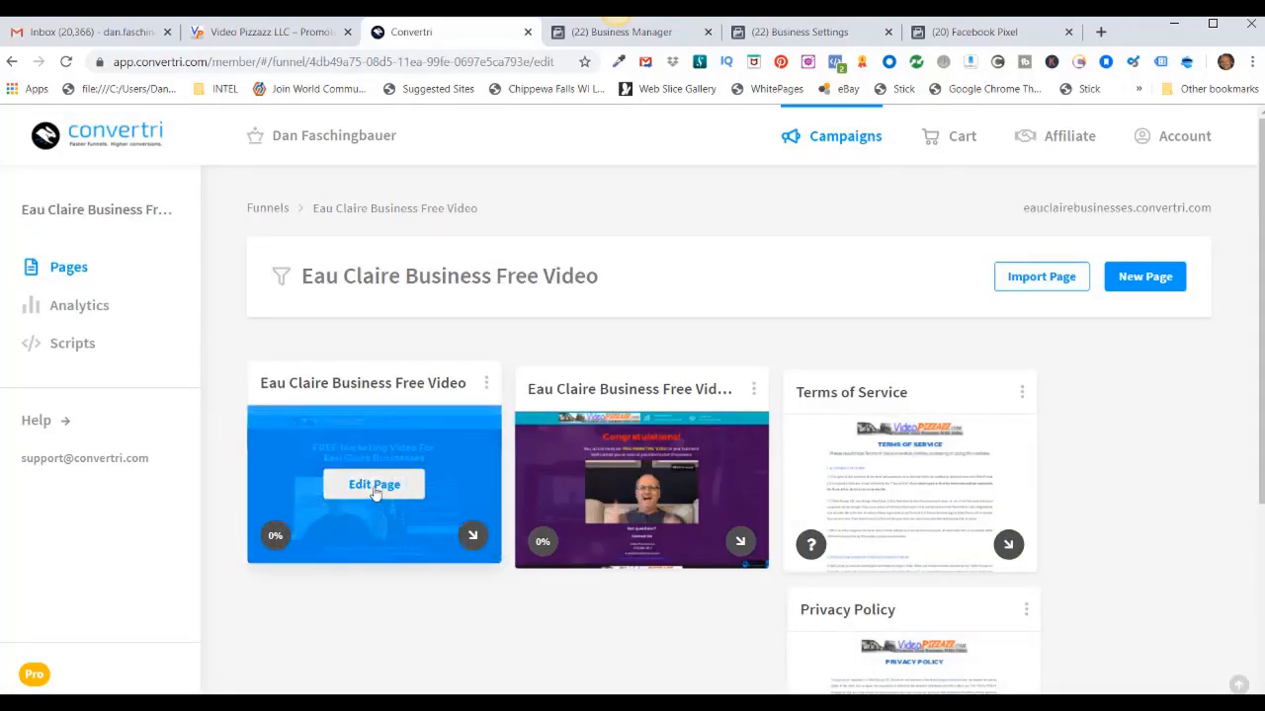
{"action": "left_click", "coordinate": [375, 485]}
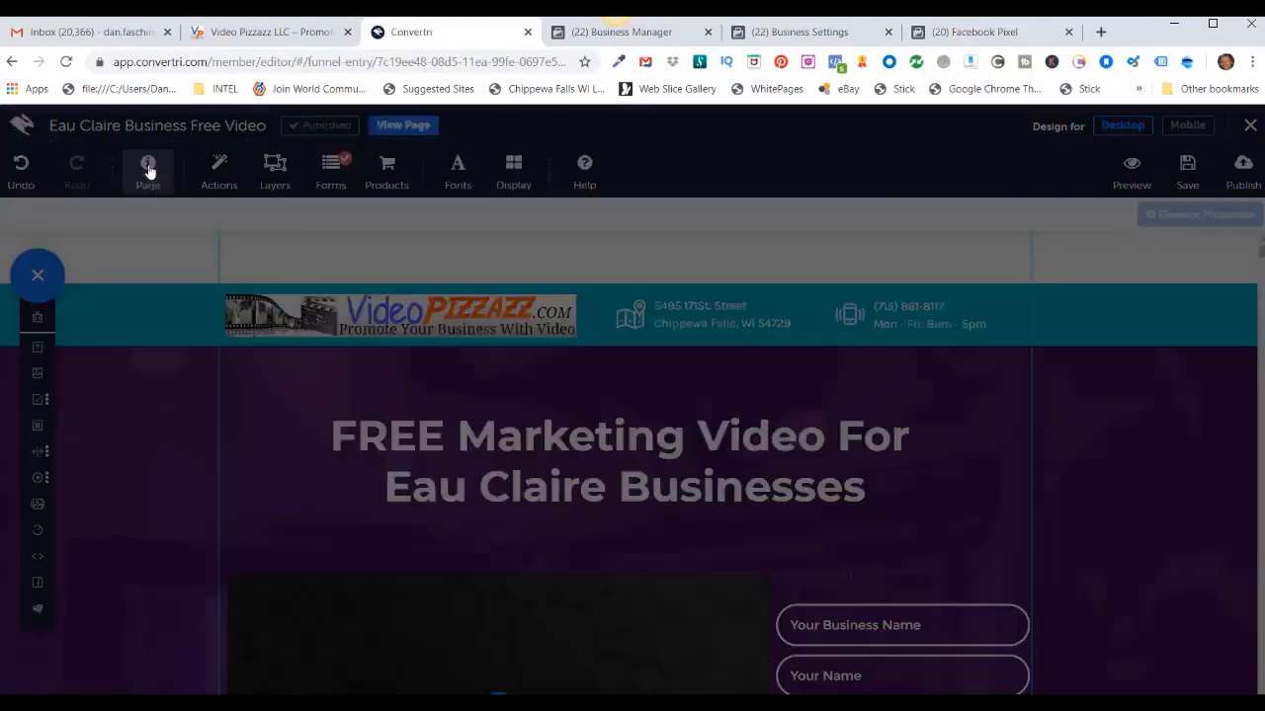
Create a custom page script named "Facebook Pixel (Eau Claire)" with the description "Facebook Pixel For Collecting Leads From Eau Claire".
{"action": "left_click", "coordinate": [148, 168]}
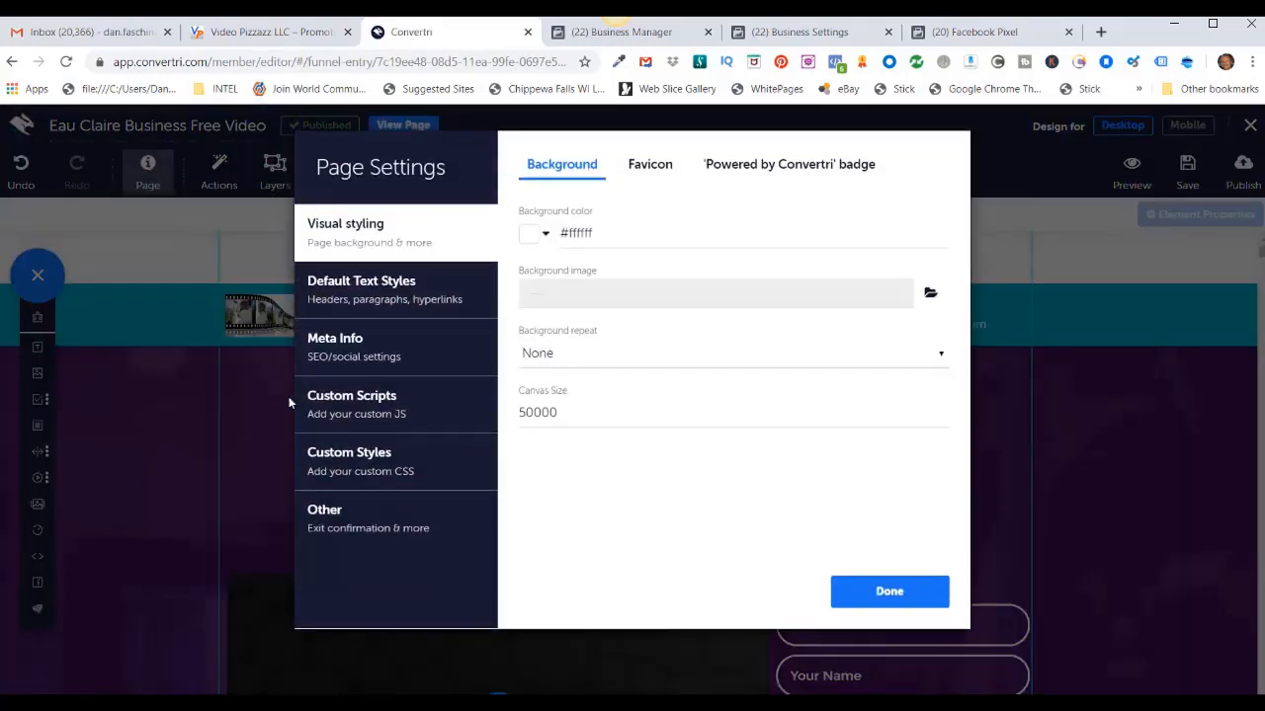
{"action": "left_click", "coordinate": [347, 402]}
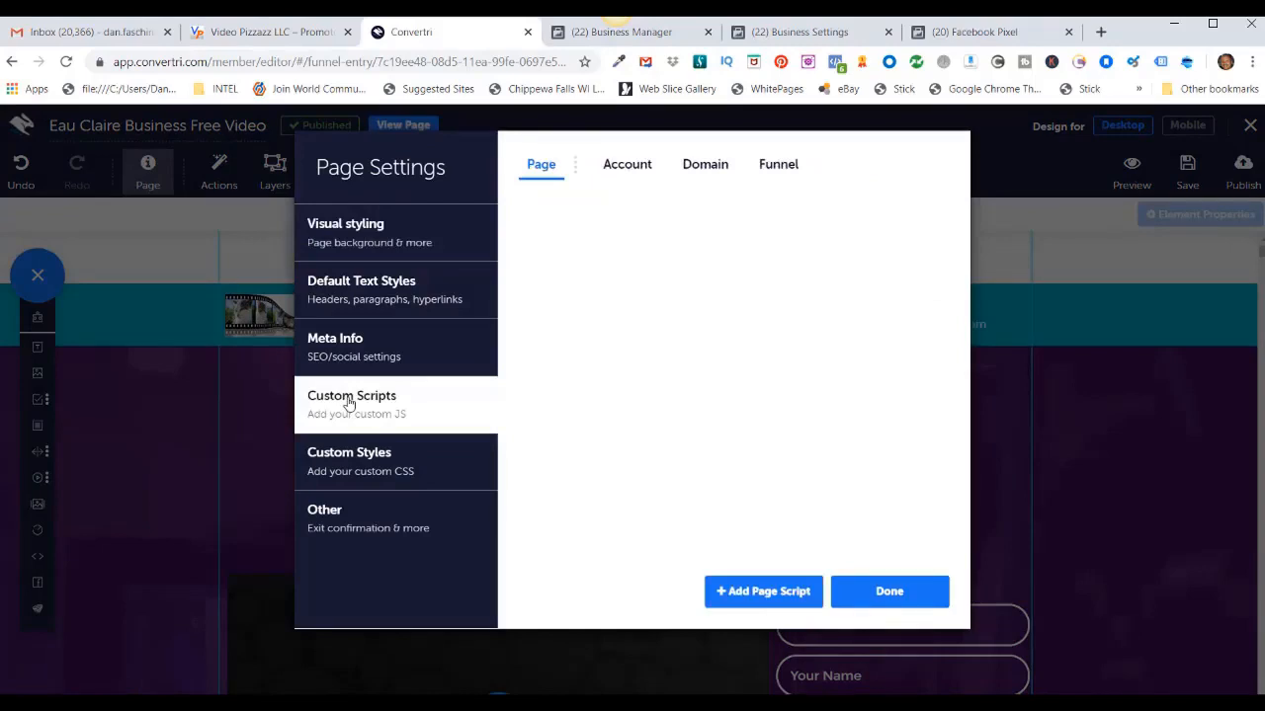
{"action": "left_click", "coordinate": [769, 593]}
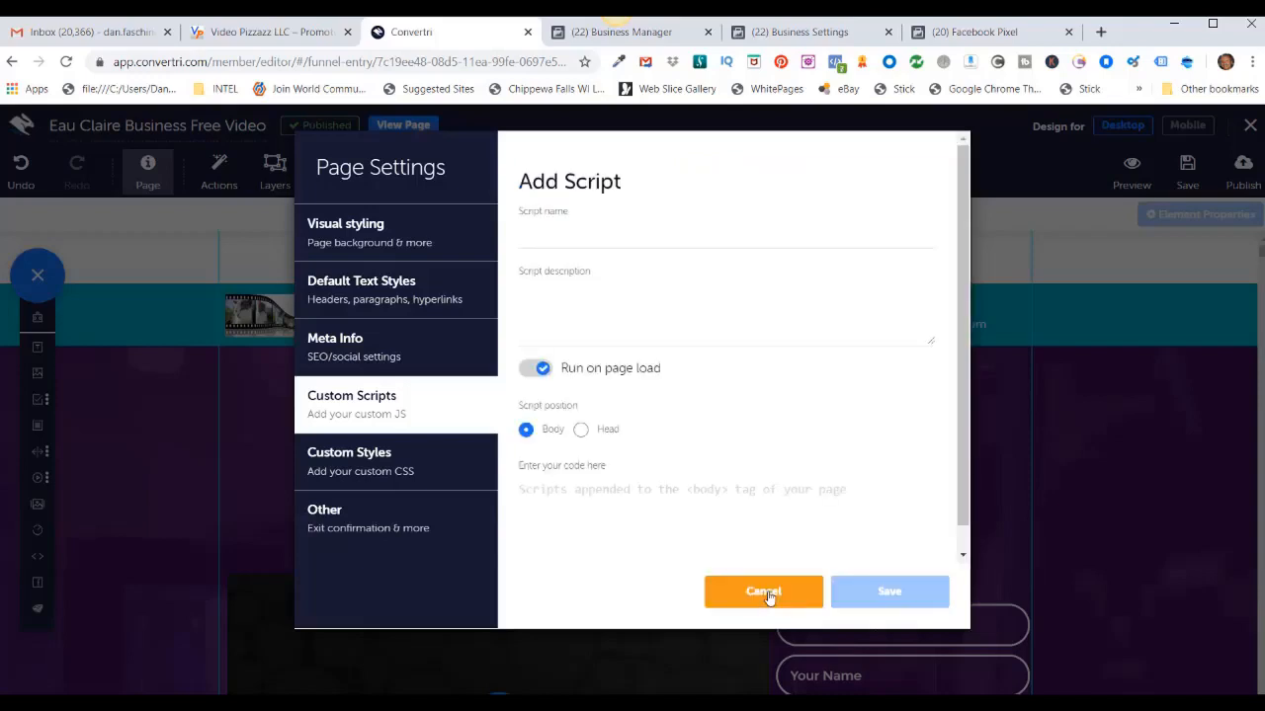
{"action": "left_click", "coordinate": [552, 231]}
{"action": "type", "text": "Facebook Pixel (Eau Claire"}
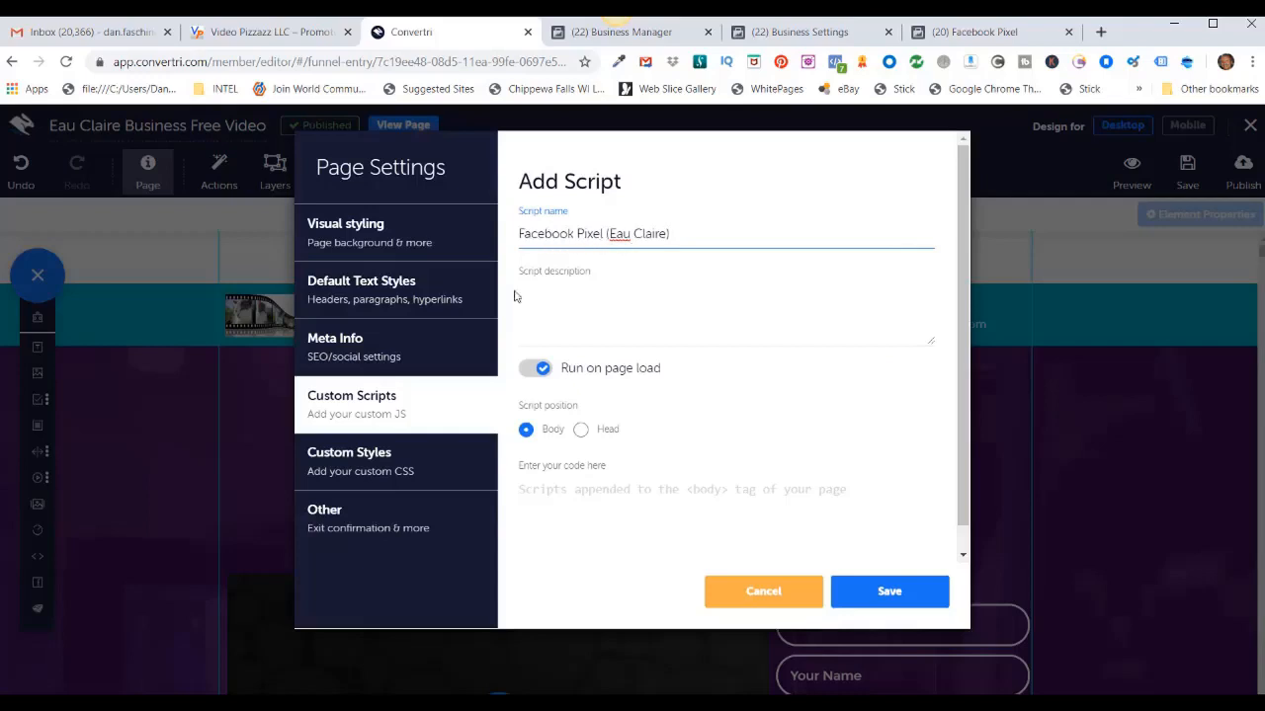
{"action": "type", "text": ")"}
{"action": "key", "text": "Tab"}
{"action": "type", "text": "Facebook Pixel For Collecting Leads From Eau Claire"}
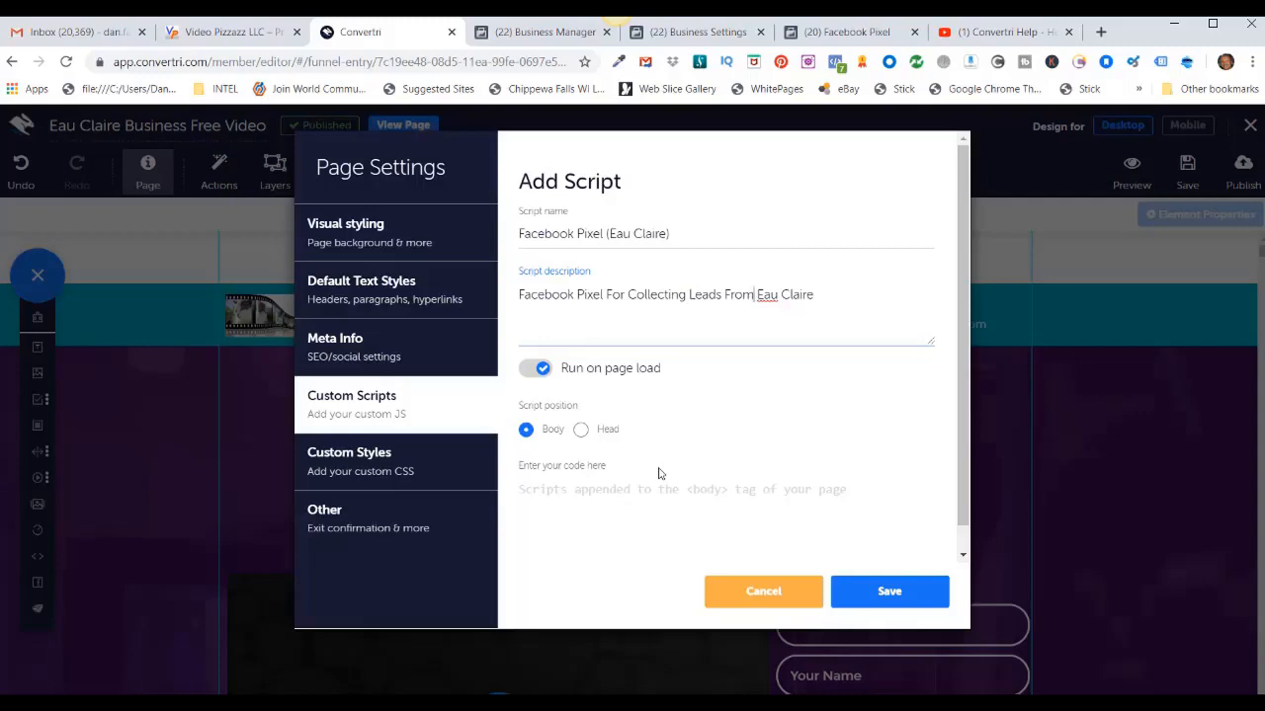
Copy the pixel base code from Facebook's Install Pixel dialog, paste it as the Convertri script's code, and save the script.
{"action": "left_click", "coordinate": [834, 32]}
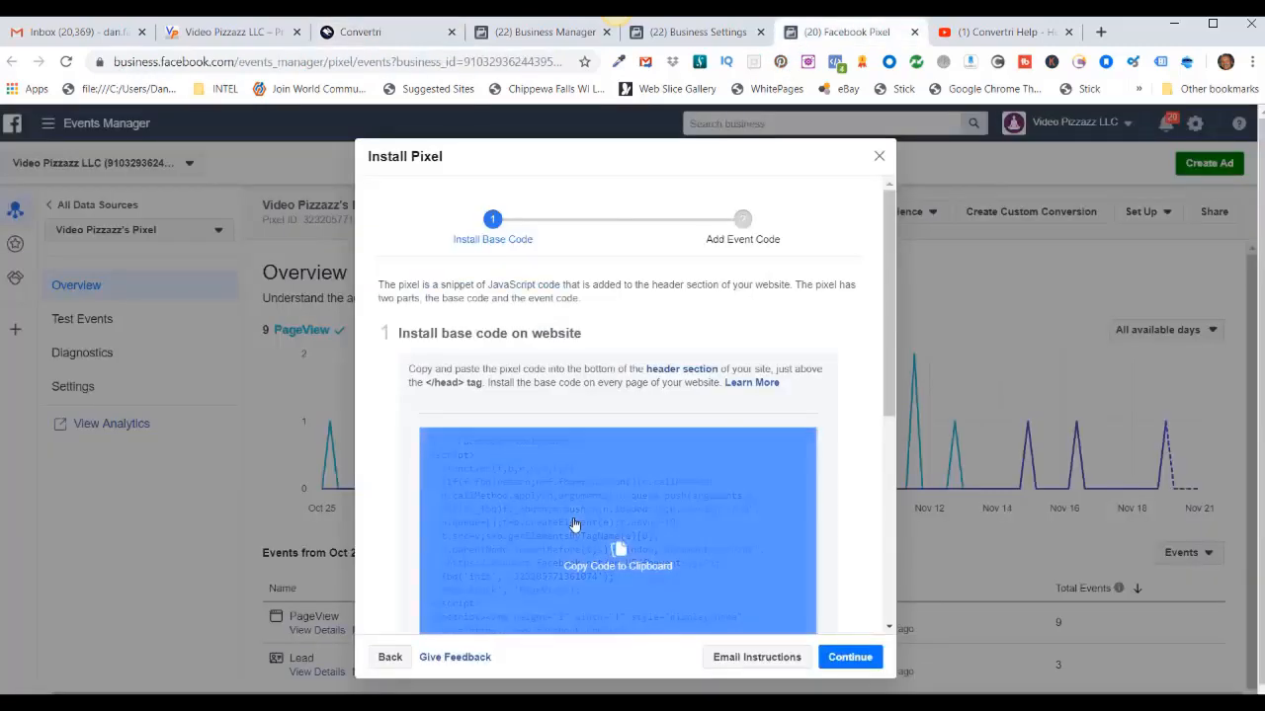
{"action": "left_click", "coordinate": [575, 524]}
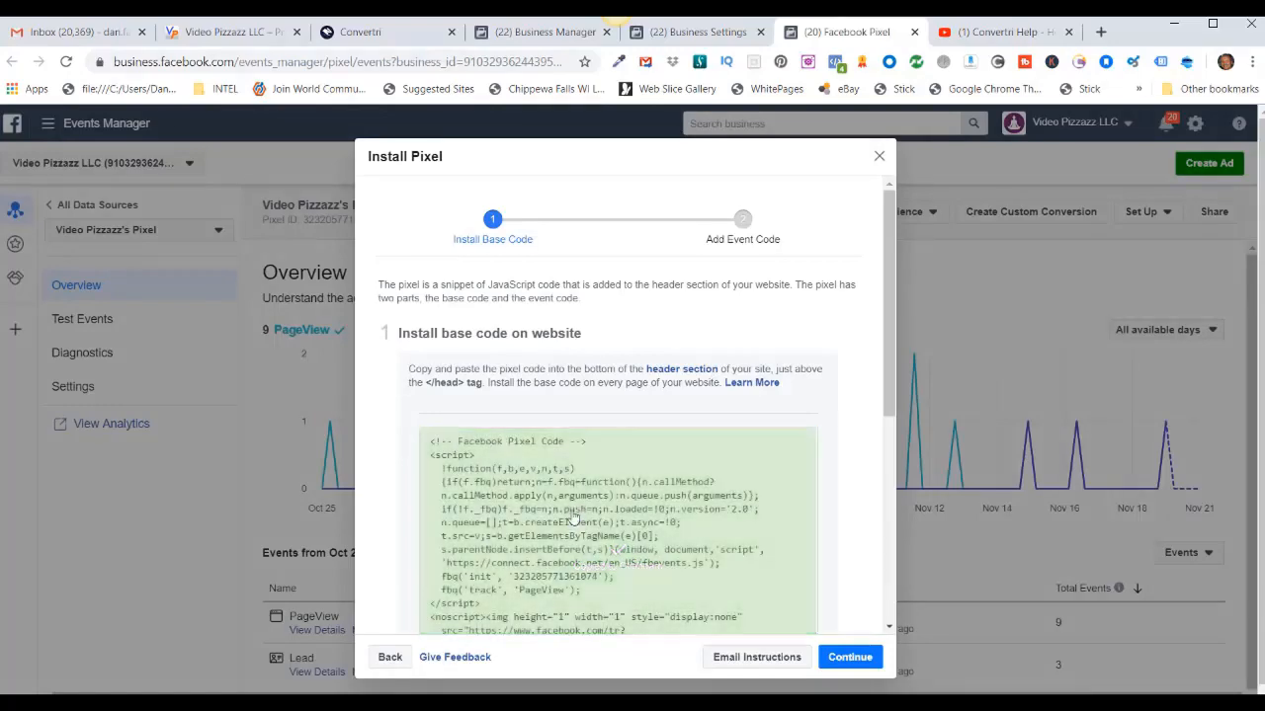
{"action": "left_click", "coordinate": [360, 32]}
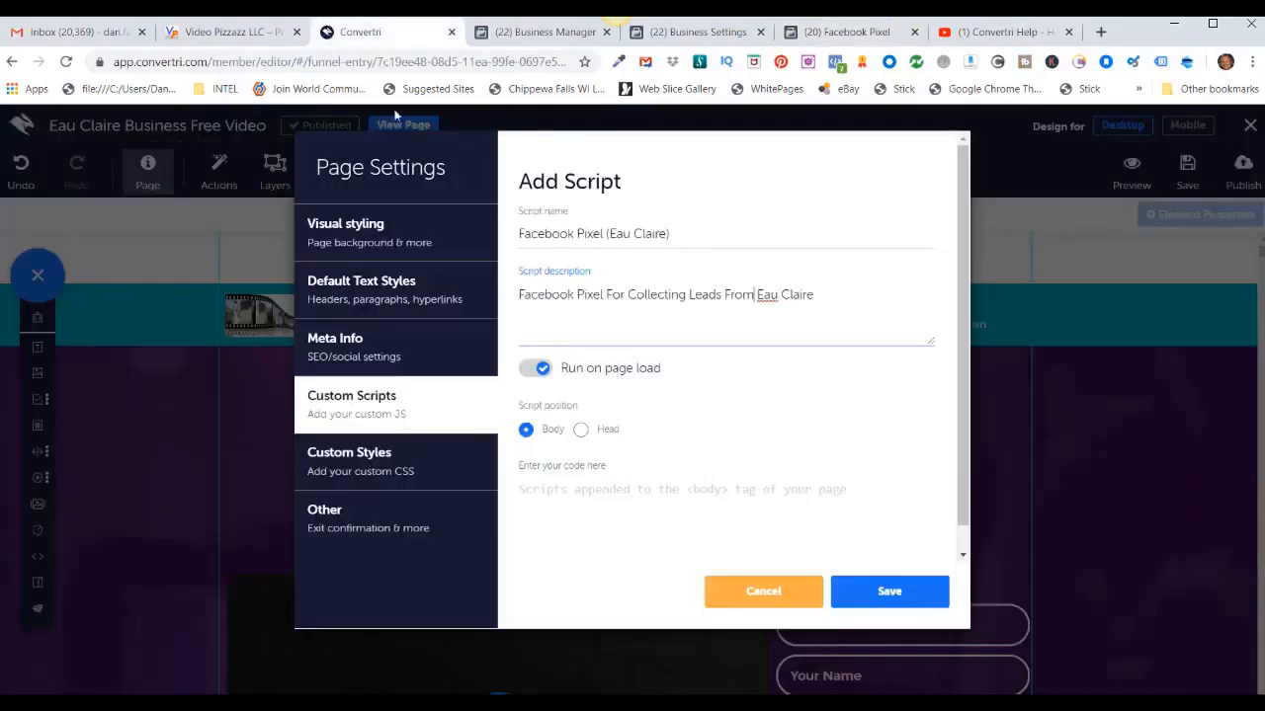
{"action": "left_click", "coordinate": [525, 507]}
{"action": "key", "text": "ctrl+v"}
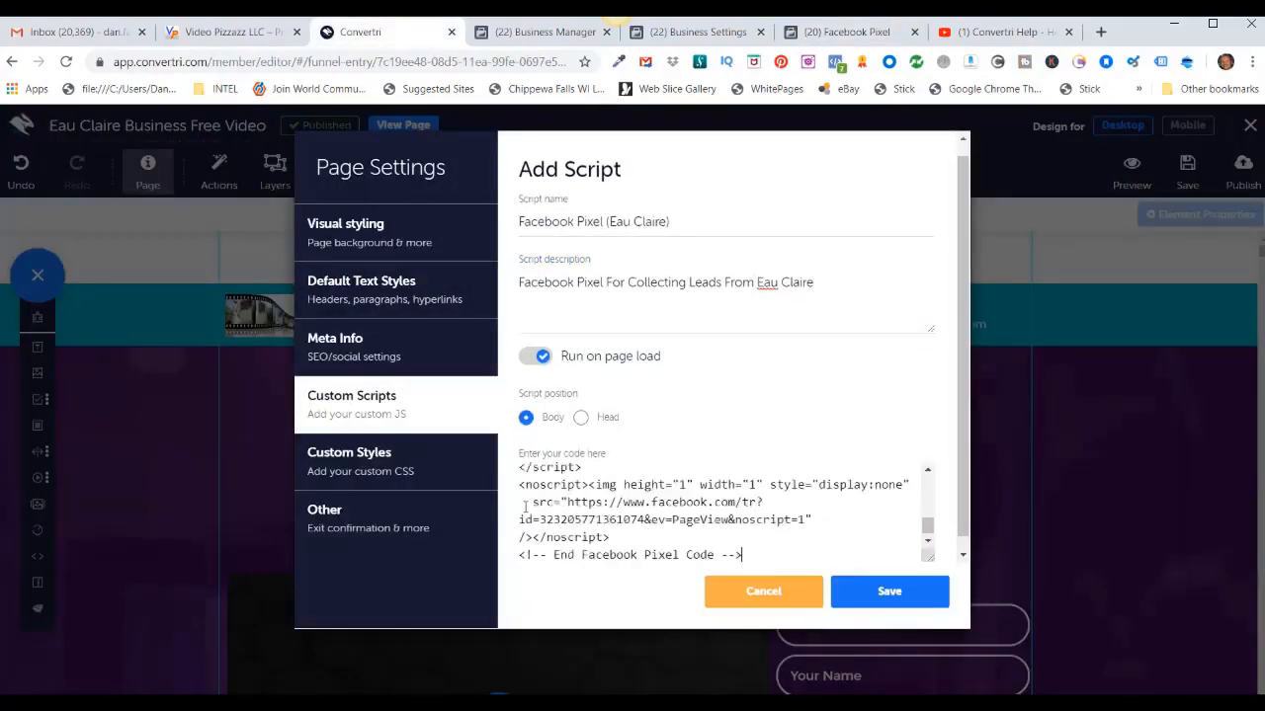
{"action": "left_click", "coordinate": [882, 594]}
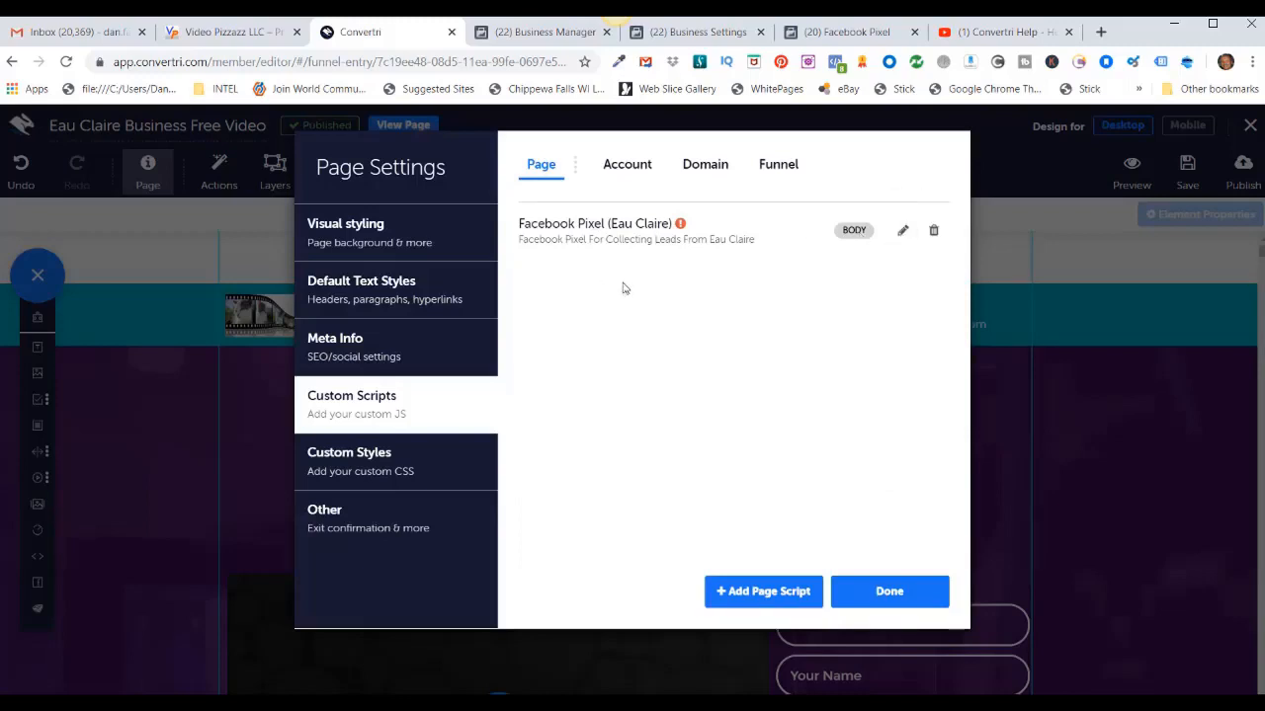
Close the page settings, then save the page and publish it under the path freevideo.
{"action": "mouse_move", "coordinate": [680, 225]}
{"action": "left_click", "coordinate": [886, 593]}
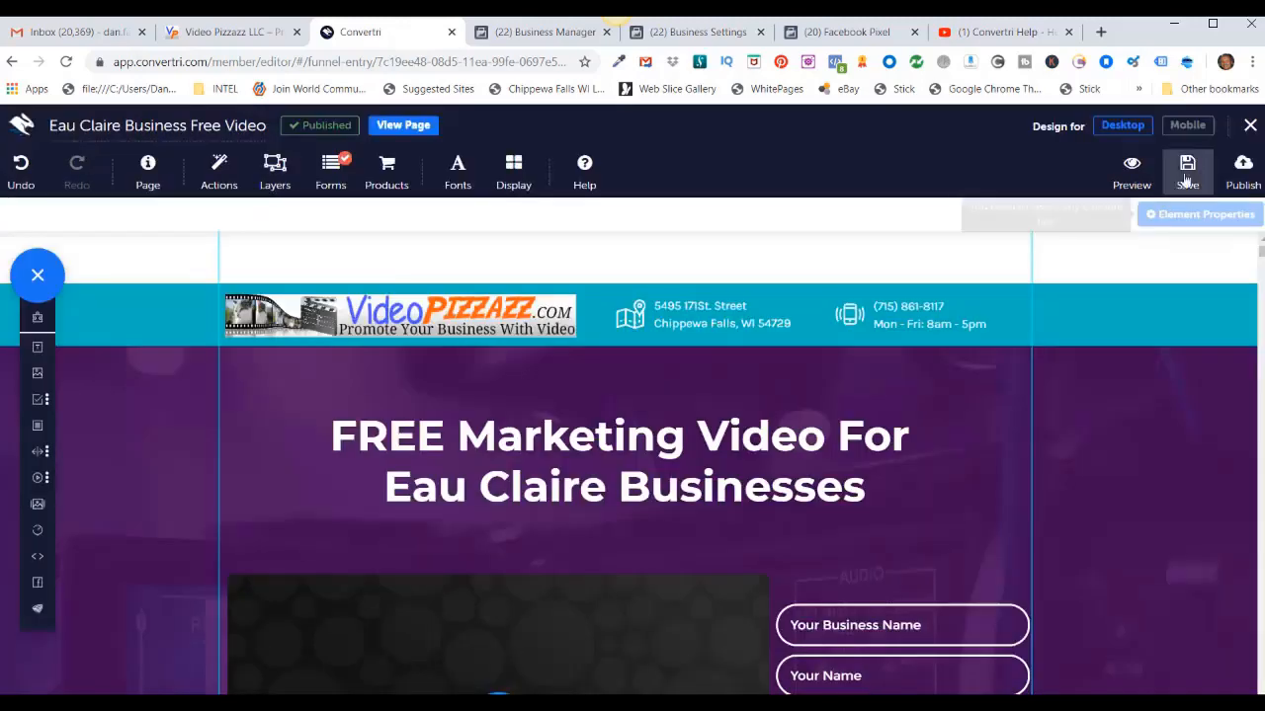
{"action": "left_click", "coordinate": [1189, 170]}
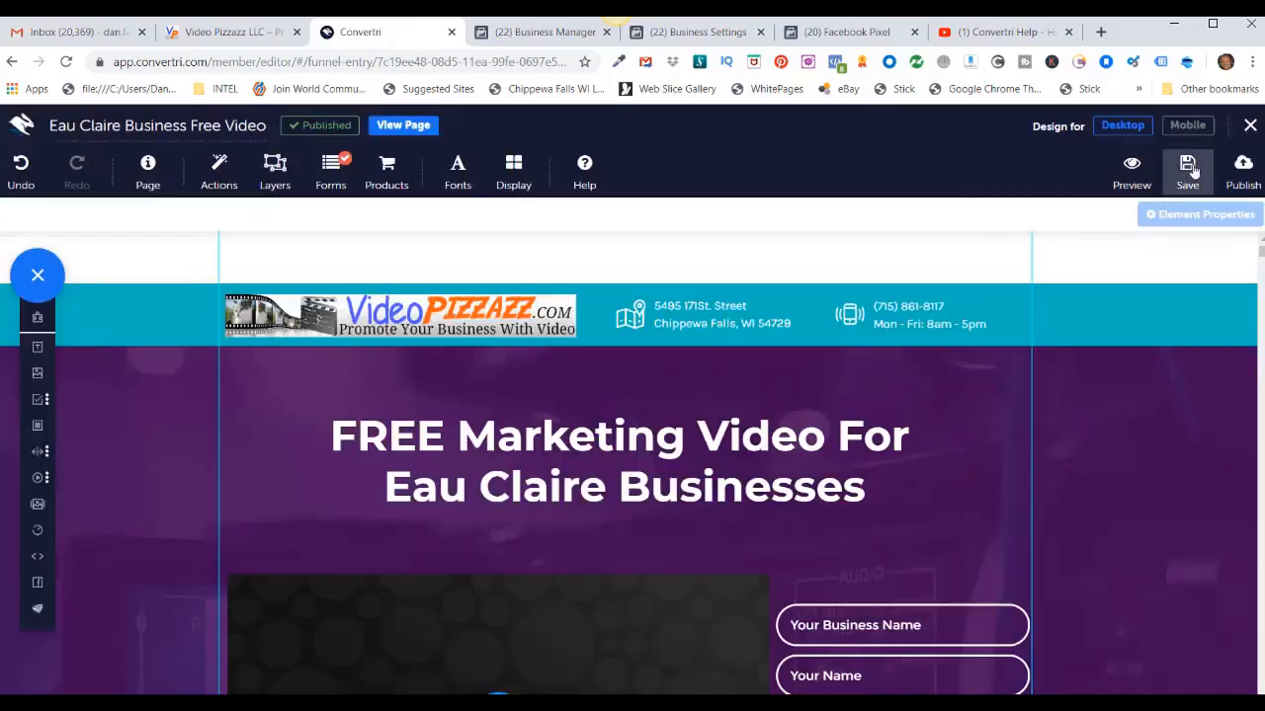
{"action": "left_click", "coordinate": [1243, 168]}
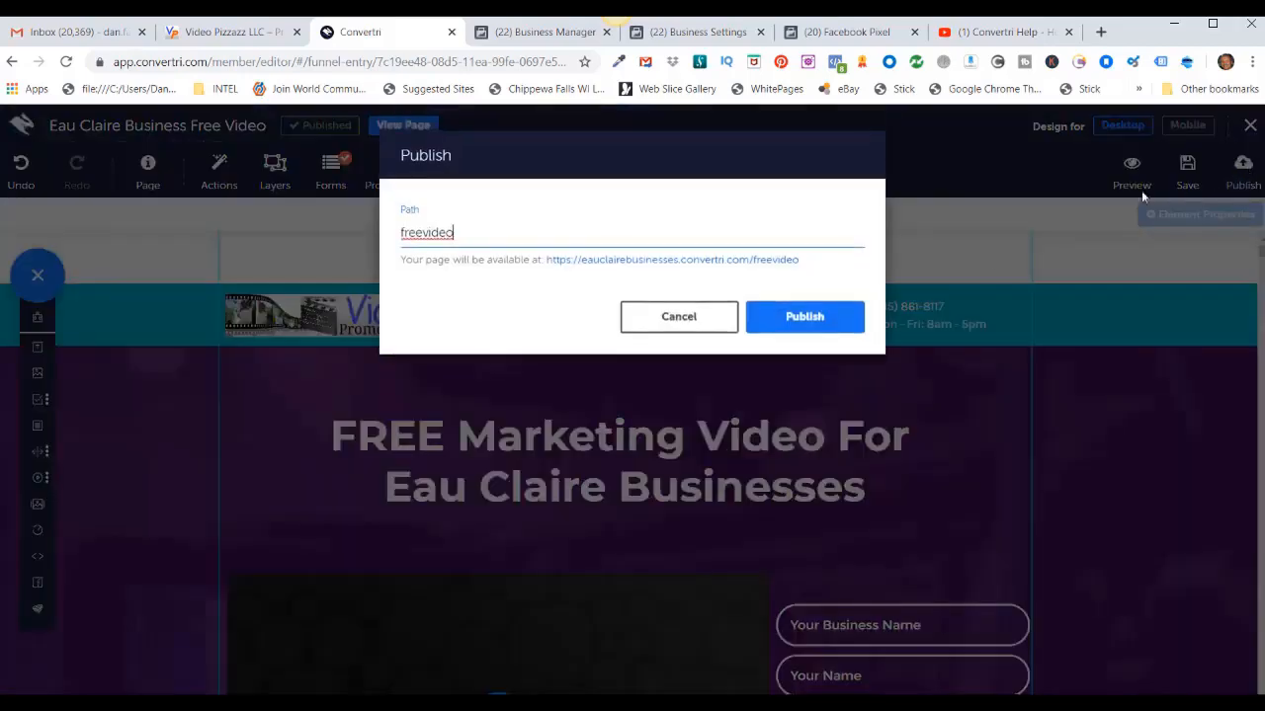
{"action": "left_click", "coordinate": [802, 323]}
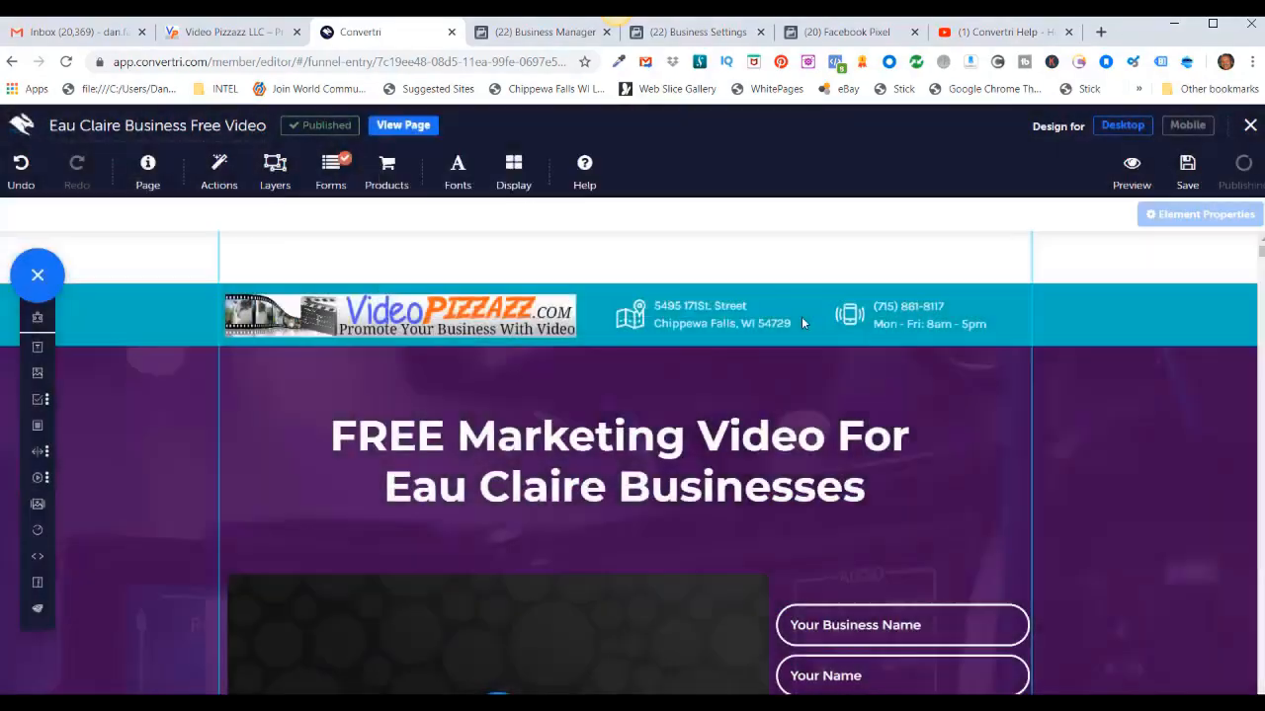
View the published page and check its pixel with Facebook Pixel Helper.
{"action": "left_click", "coordinate": [400, 125]}
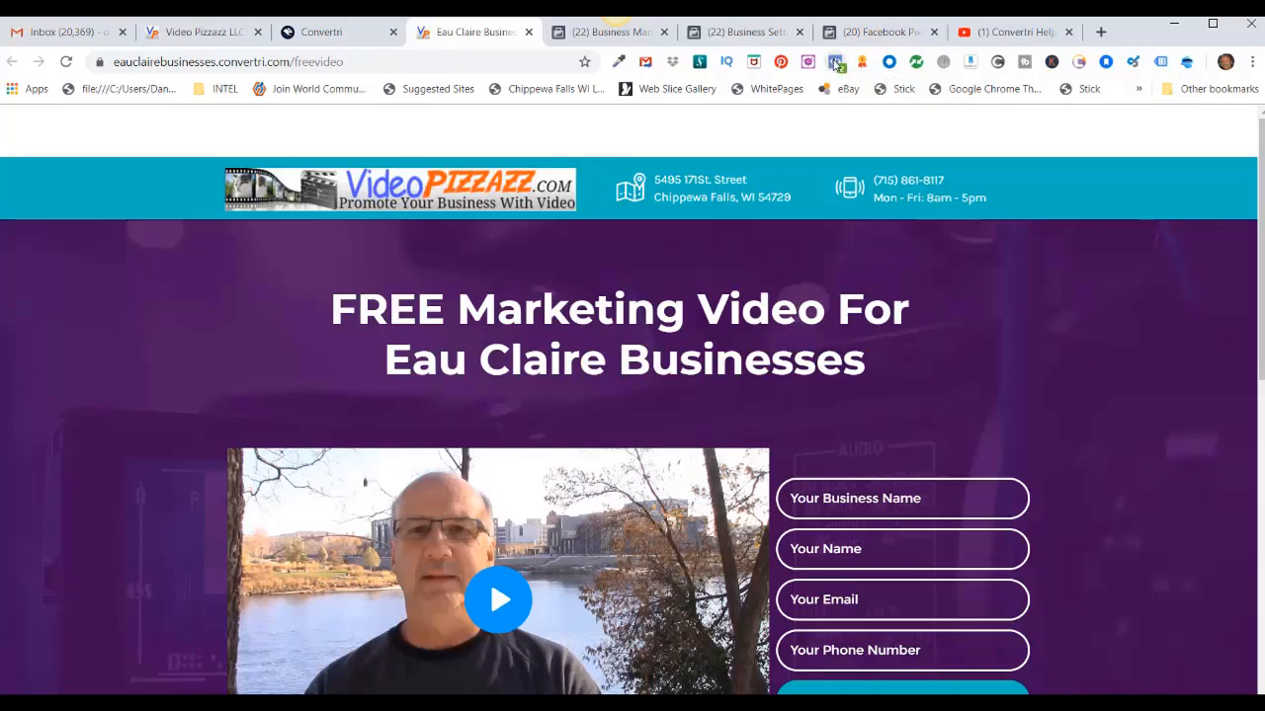
{"action": "left_click", "coordinate": [835, 62]}
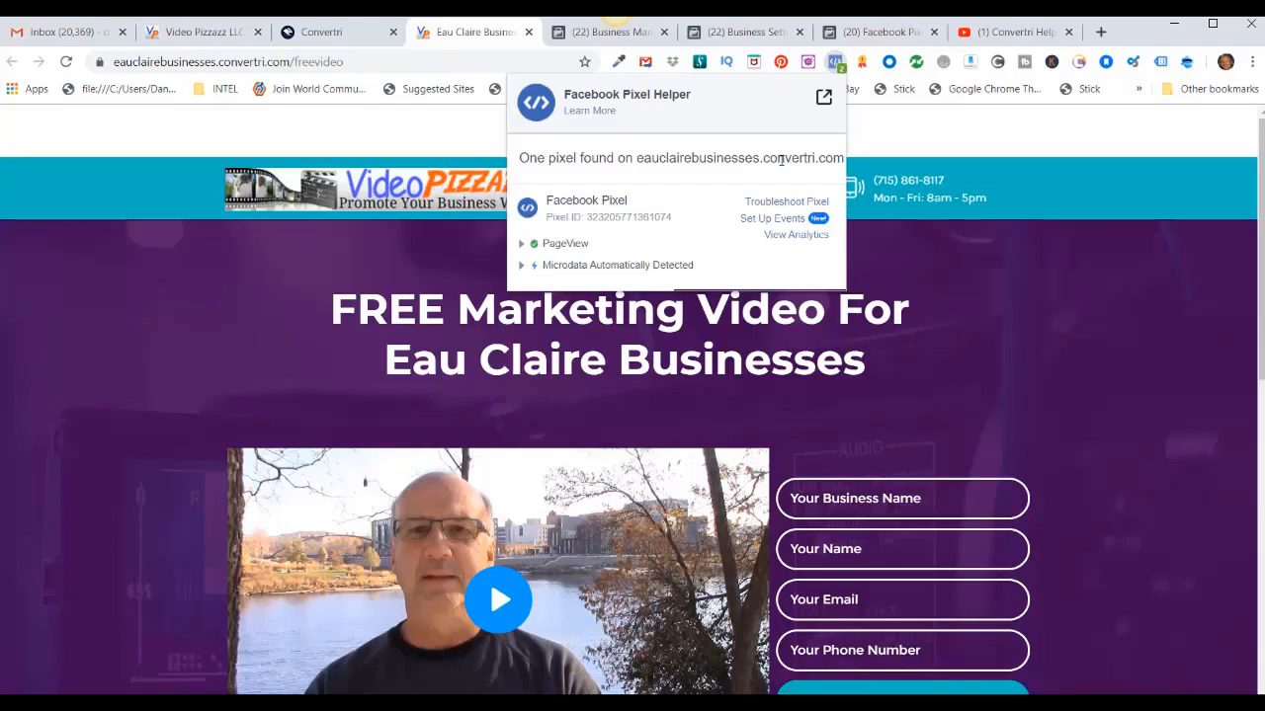
{"action": "left_click", "coordinate": [1143, 597]}
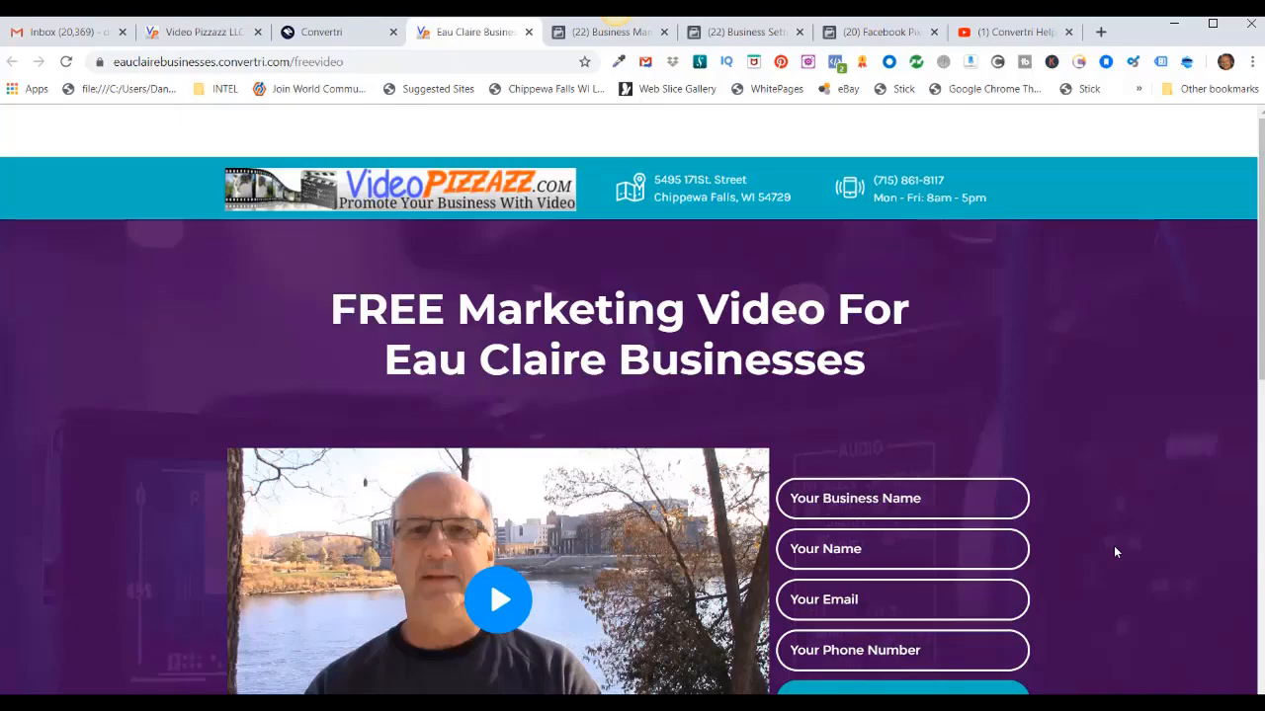
Switch to Facebook Business Manager, close the Install Pixel dialog, and open Audiences for the Video Pizzazz ad account.
{"action": "left_click", "coordinate": [857, 35]}
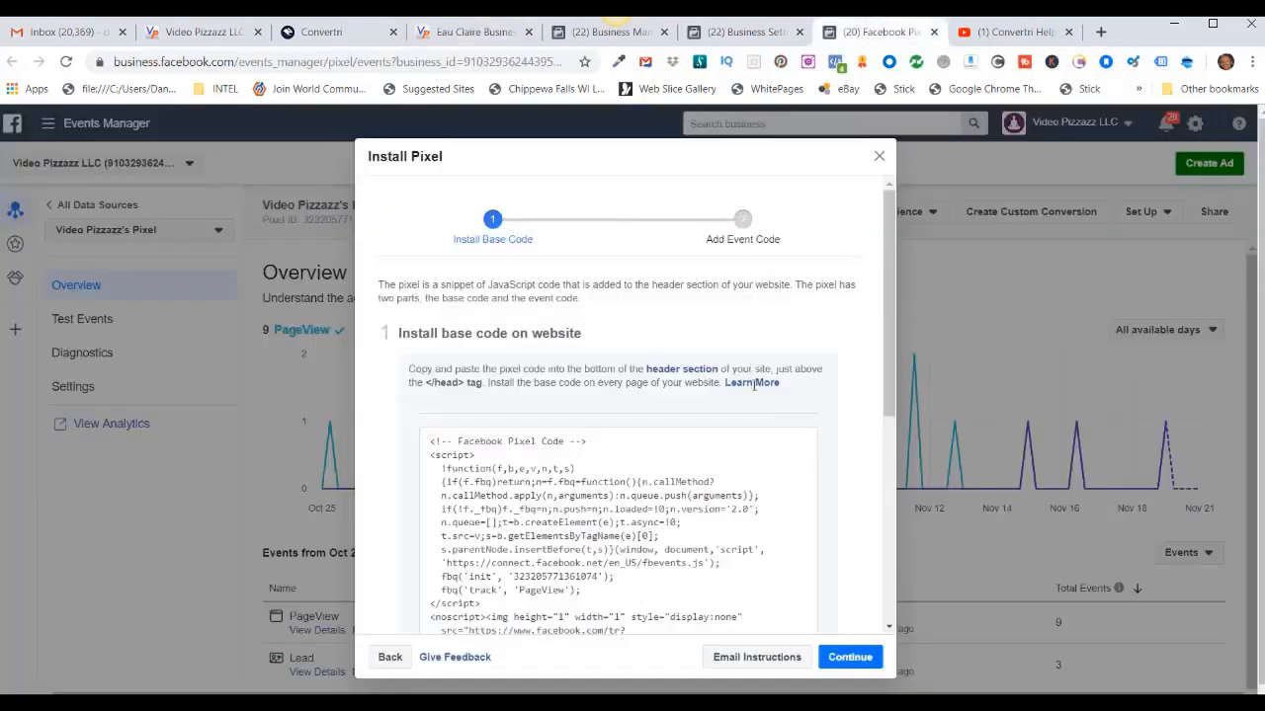
{"action": "left_click", "coordinate": [878, 156]}
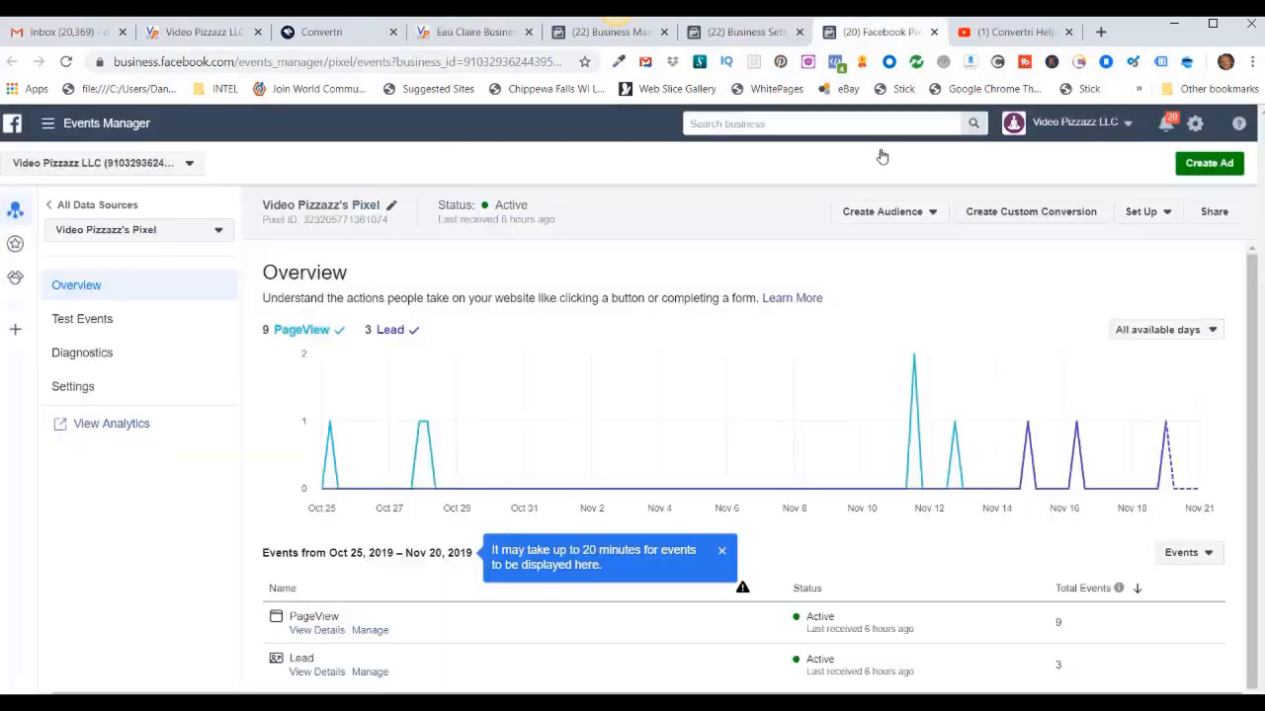
{"action": "left_click", "coordinate": [50, 123]}
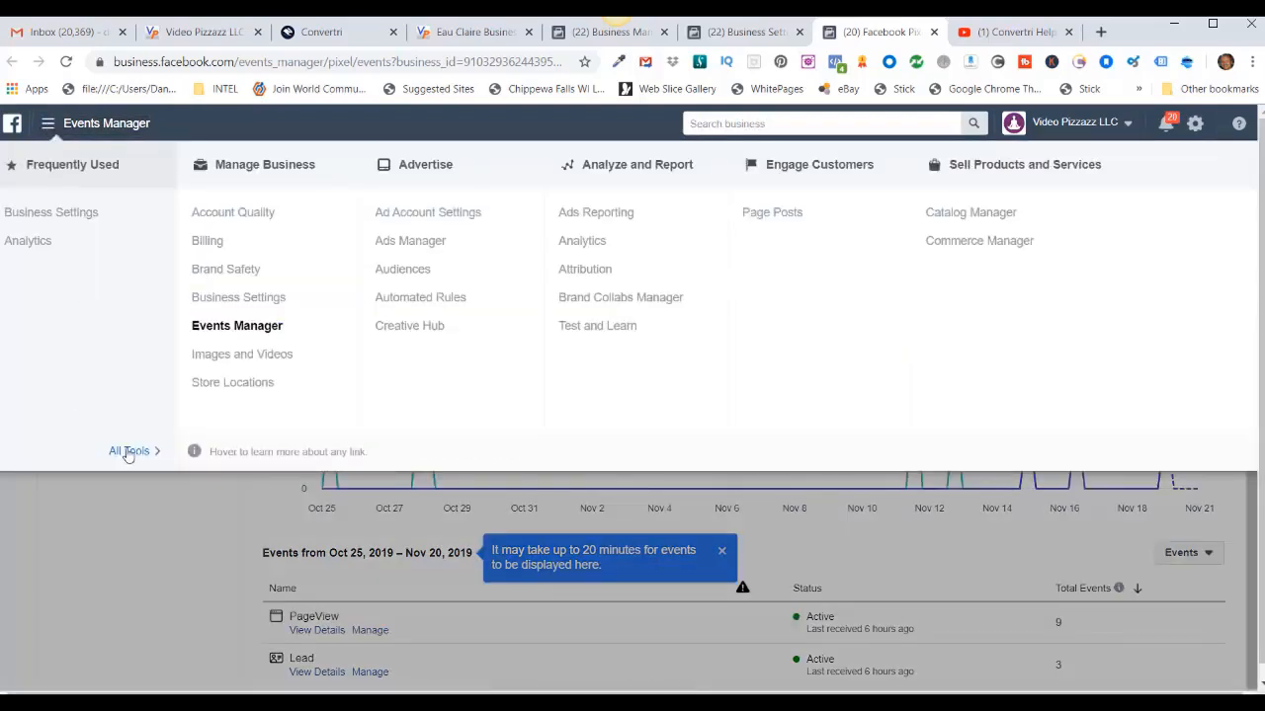
{"action": "left_click", "coordinate": [405, 274]}
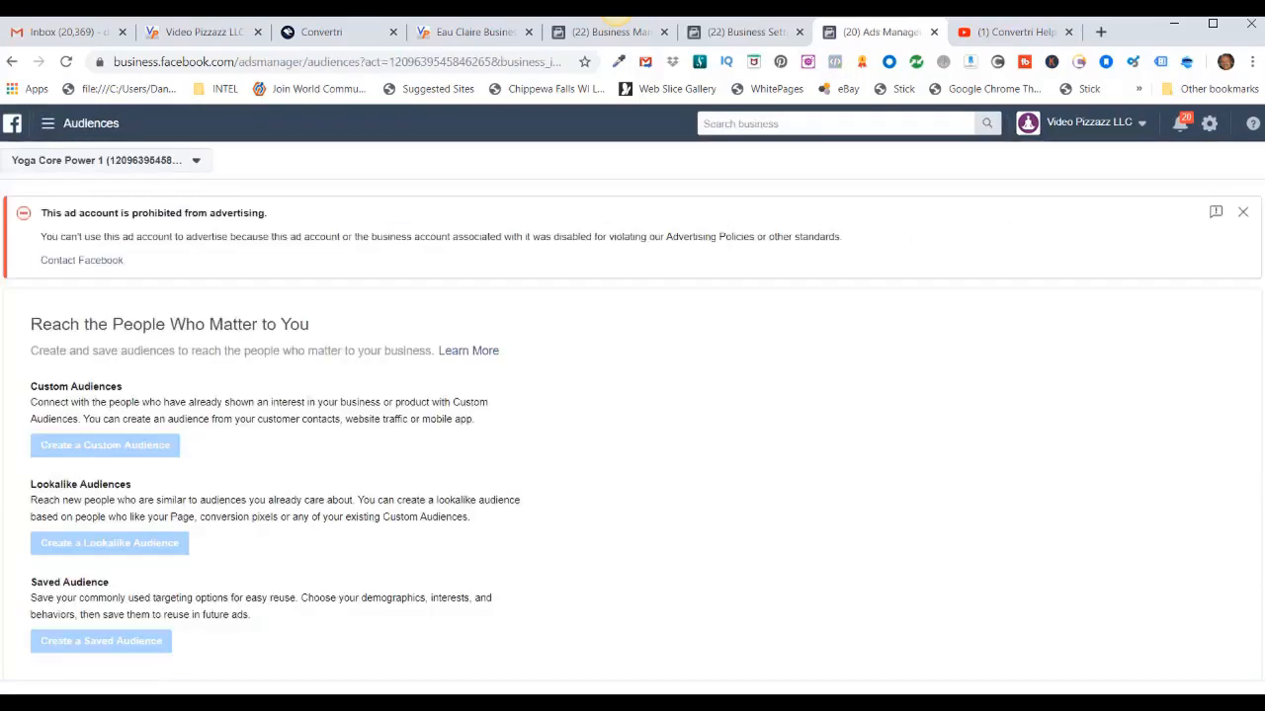
{"action": "left_click", "coordinate": [198, 163]}
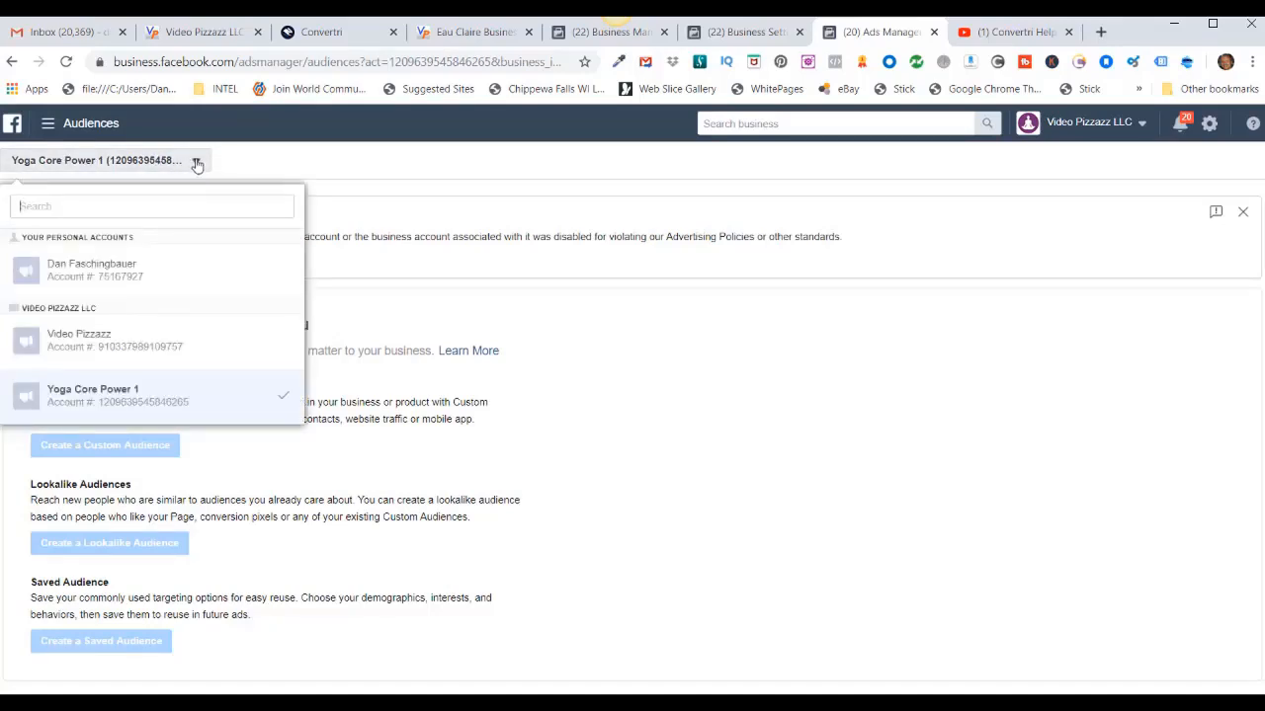
{"action": "left_click", "coordinate": [96, 344]}
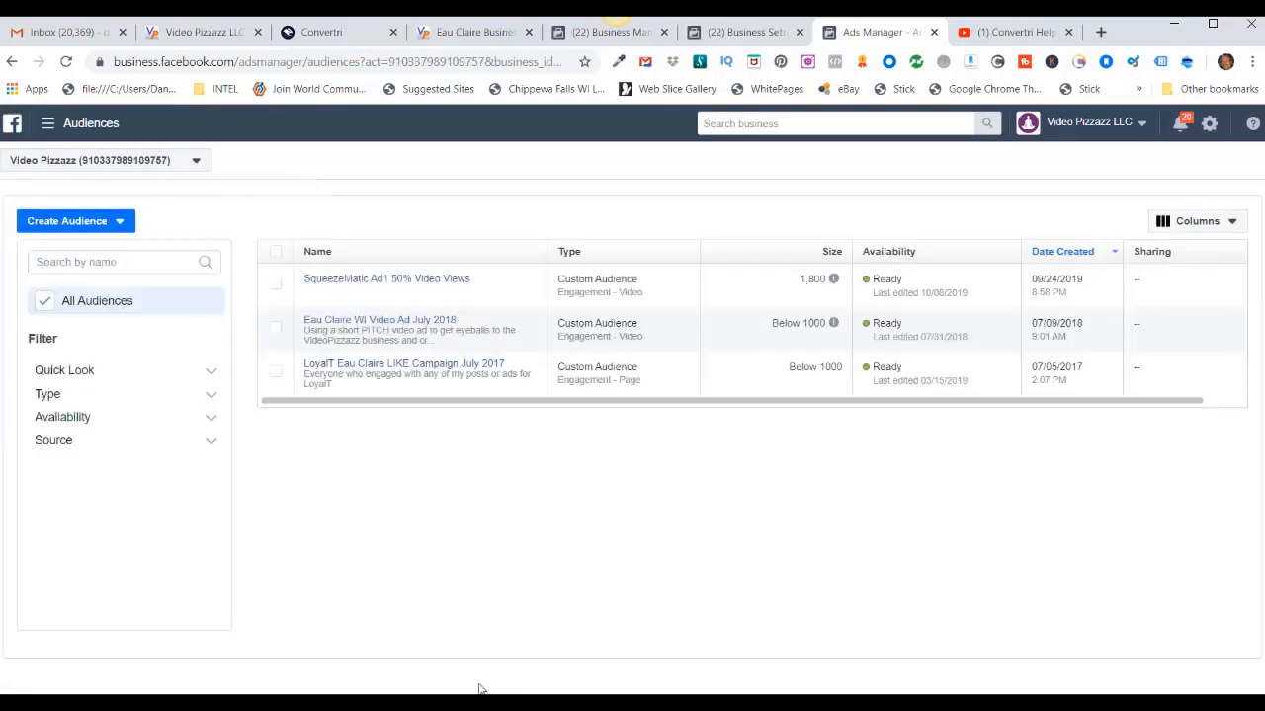
Start a website custom audience of people who visited specific web pages in the past 180 days.
{"action": "mouse_move", "coordinate": [400, 342]}
{"action": "left_click", "coordinate": [87, 224]}
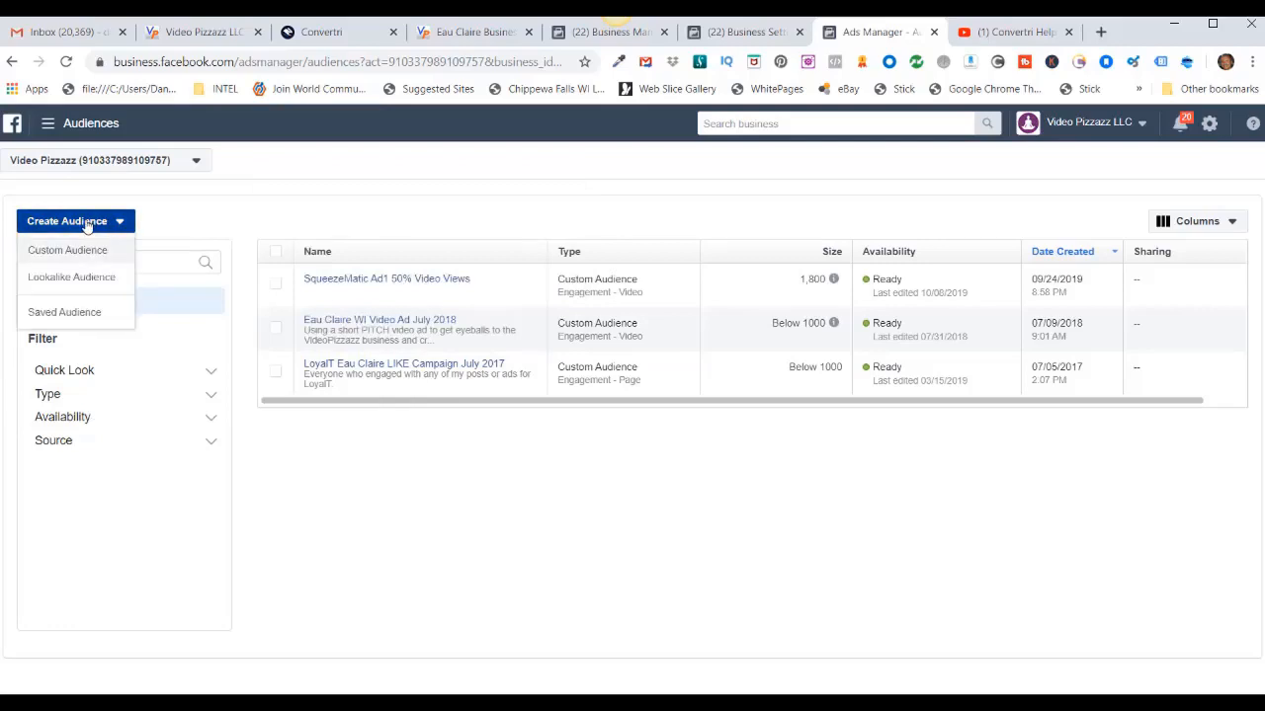
{"action": "left_click", "coordinate": [89, 252]}
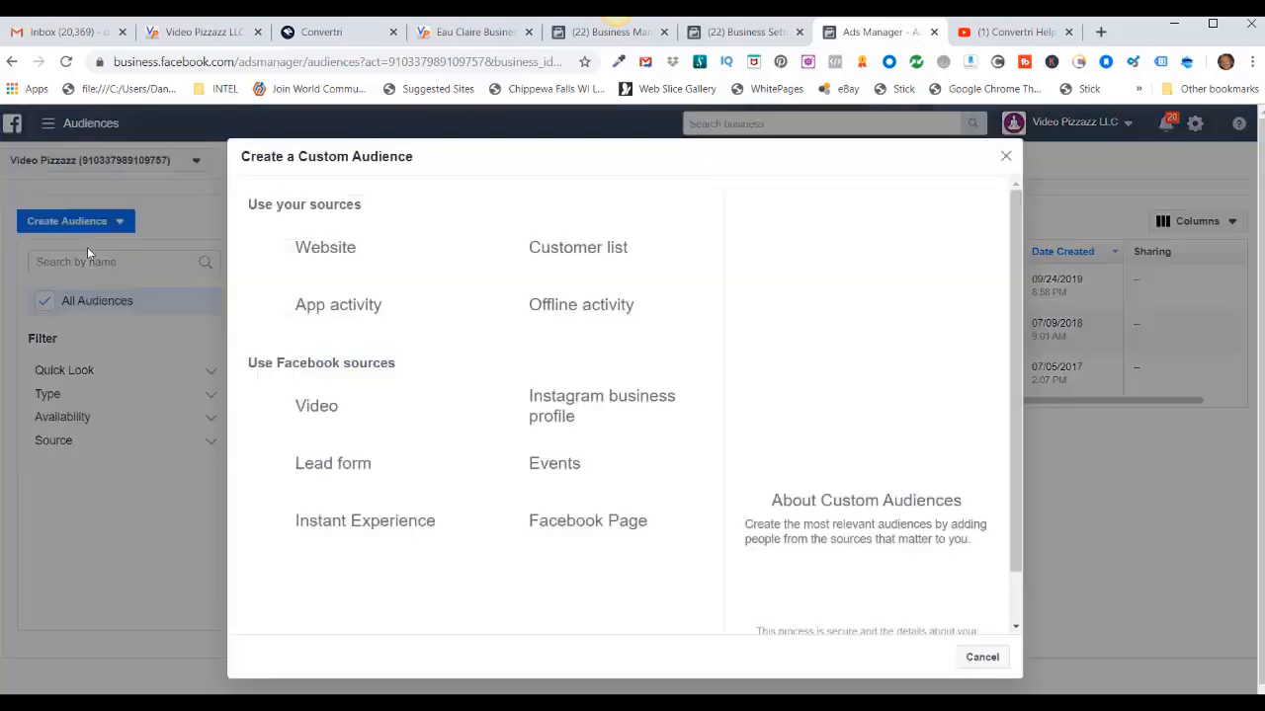
{"action": "left_click", "coordinate": [335, 251]}
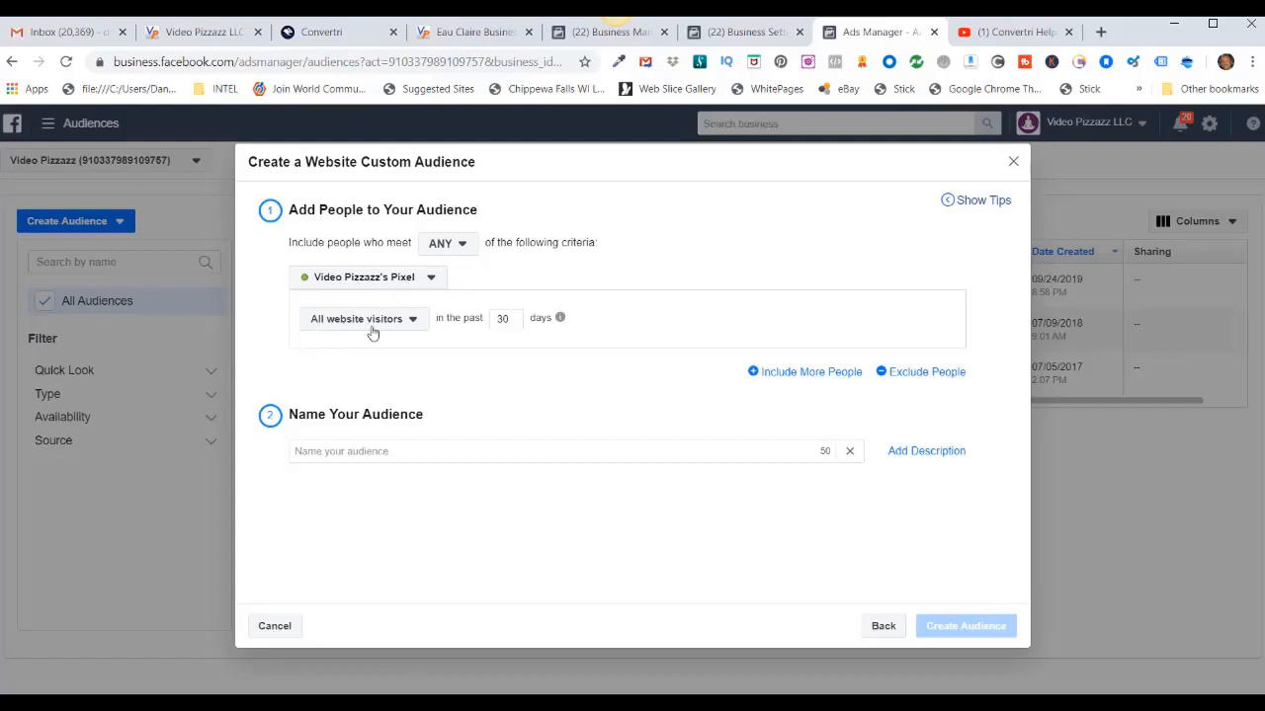
{"action": "left_click", "coordinate": [413, 321]}
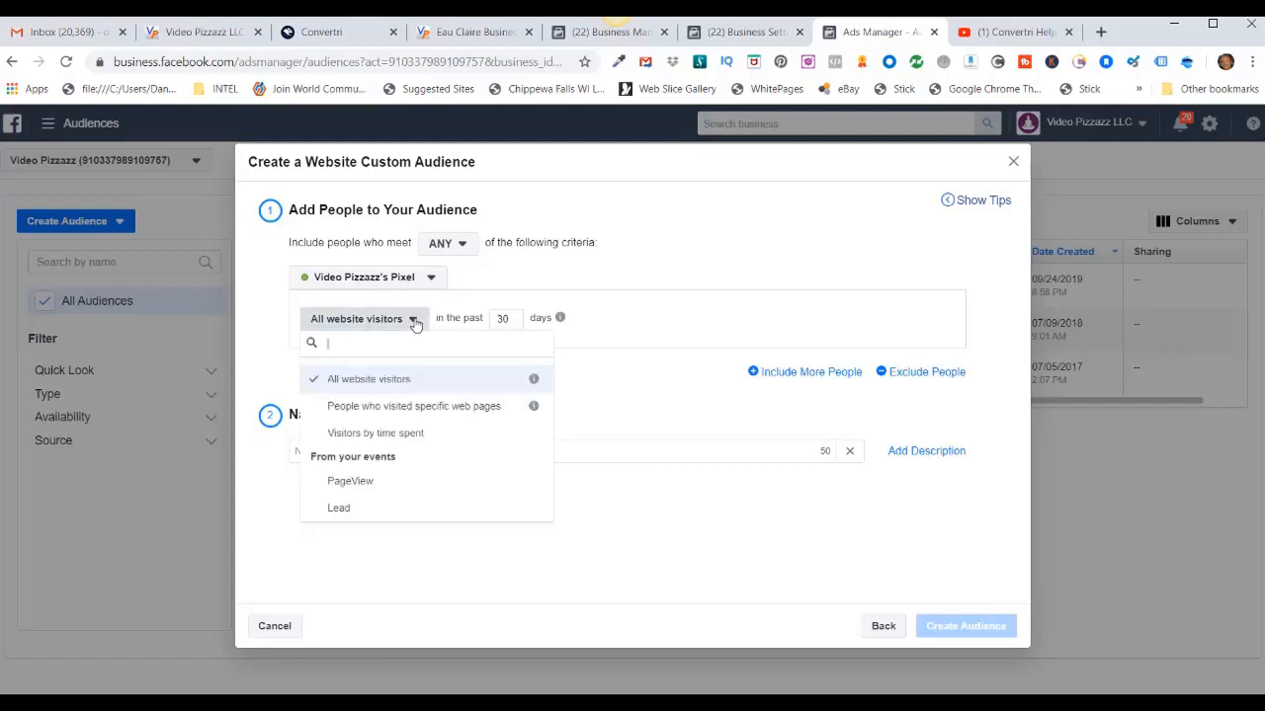
{"action": "left_click", "coordinate": [405, 406]}
{"action": "mouse_move", "coordinate": [656, 319]}
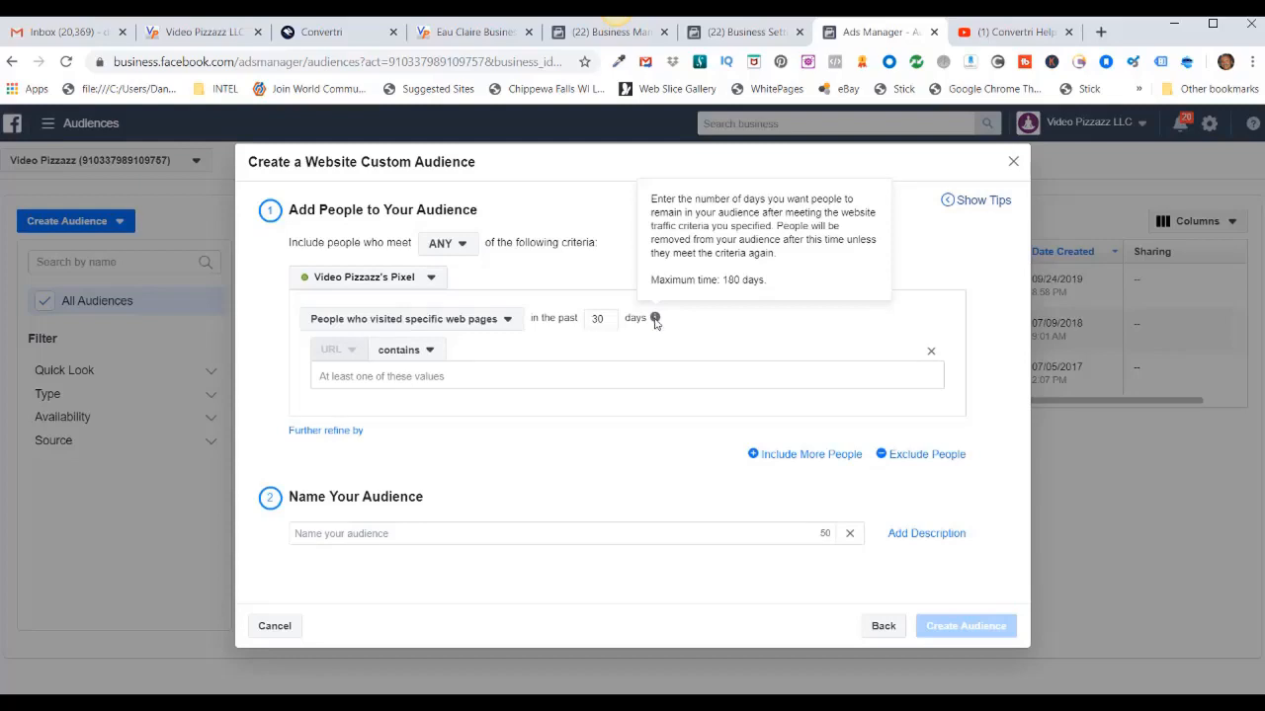
{"action": "double_click", "coordinate": [603, 319]}
{"action": "type", "text": "180"}
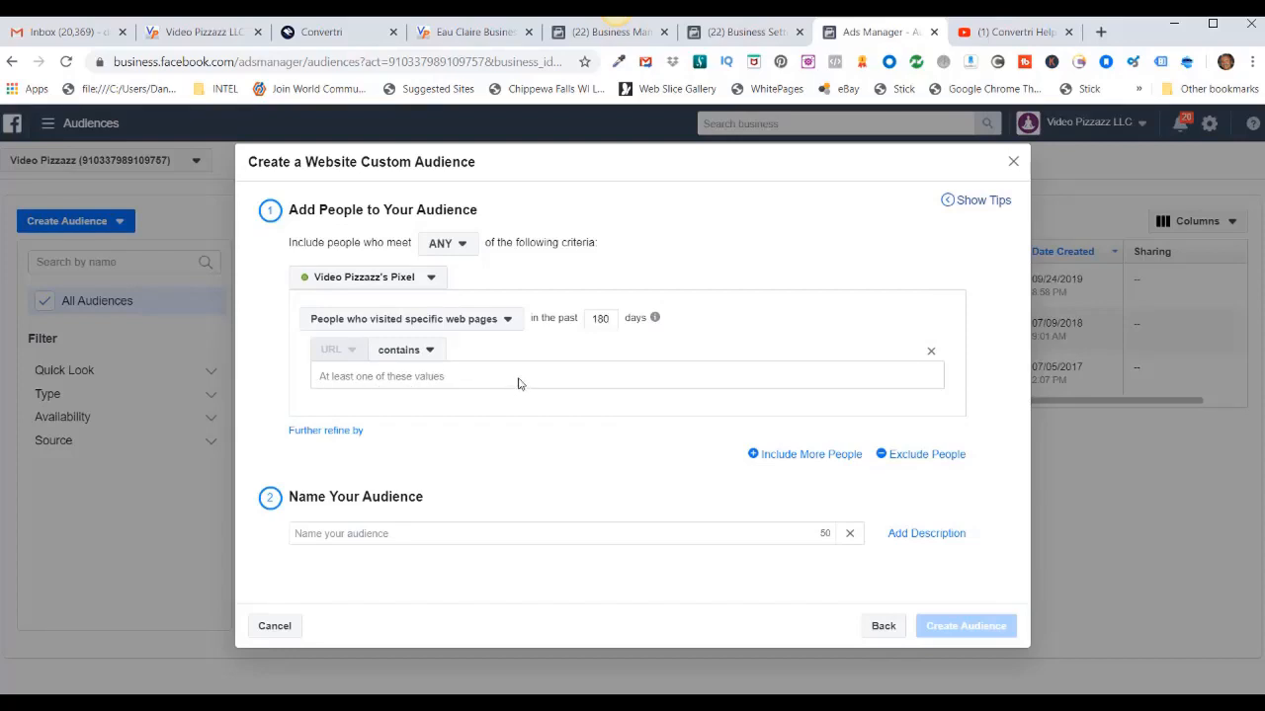
Copy the published freevideo page's address and paste it as the audience's URL contains value.
{"action": "left_click", "coordinate": [474, 32]}
{"action": "left_click", "coordinate": [204, 62]}
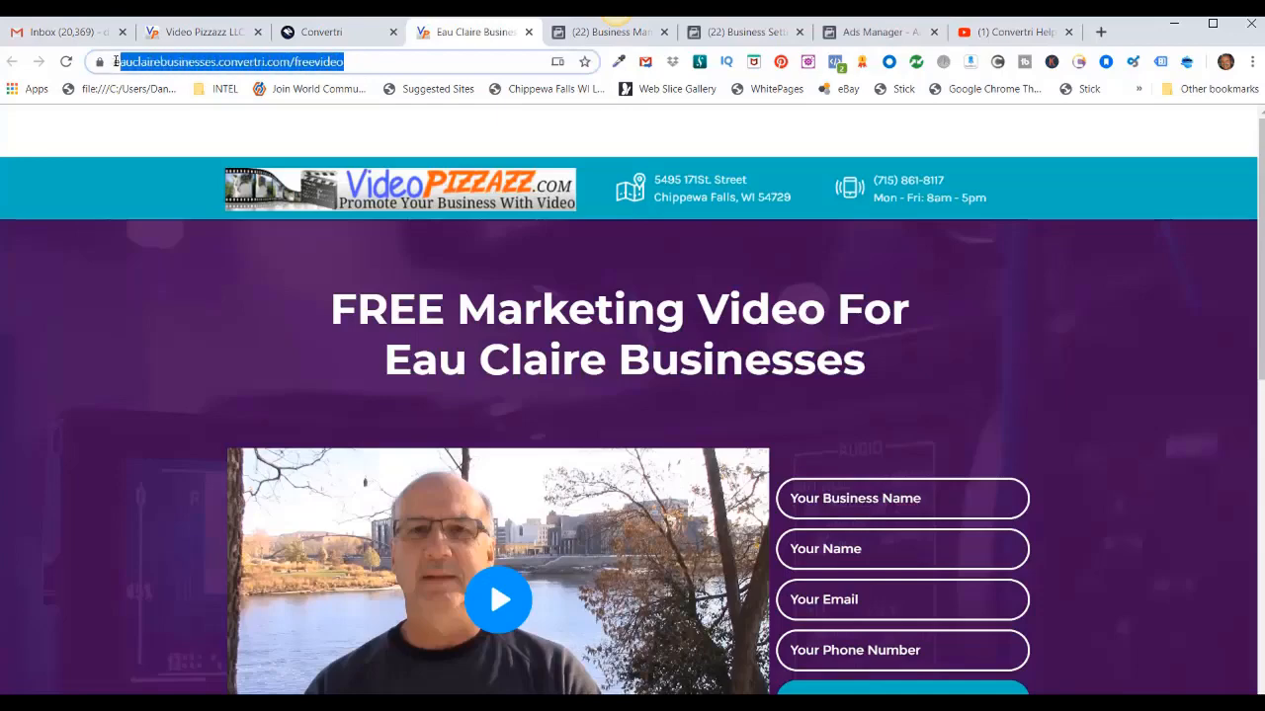
{"action": "right_click", "coordinate": [165, 64]}
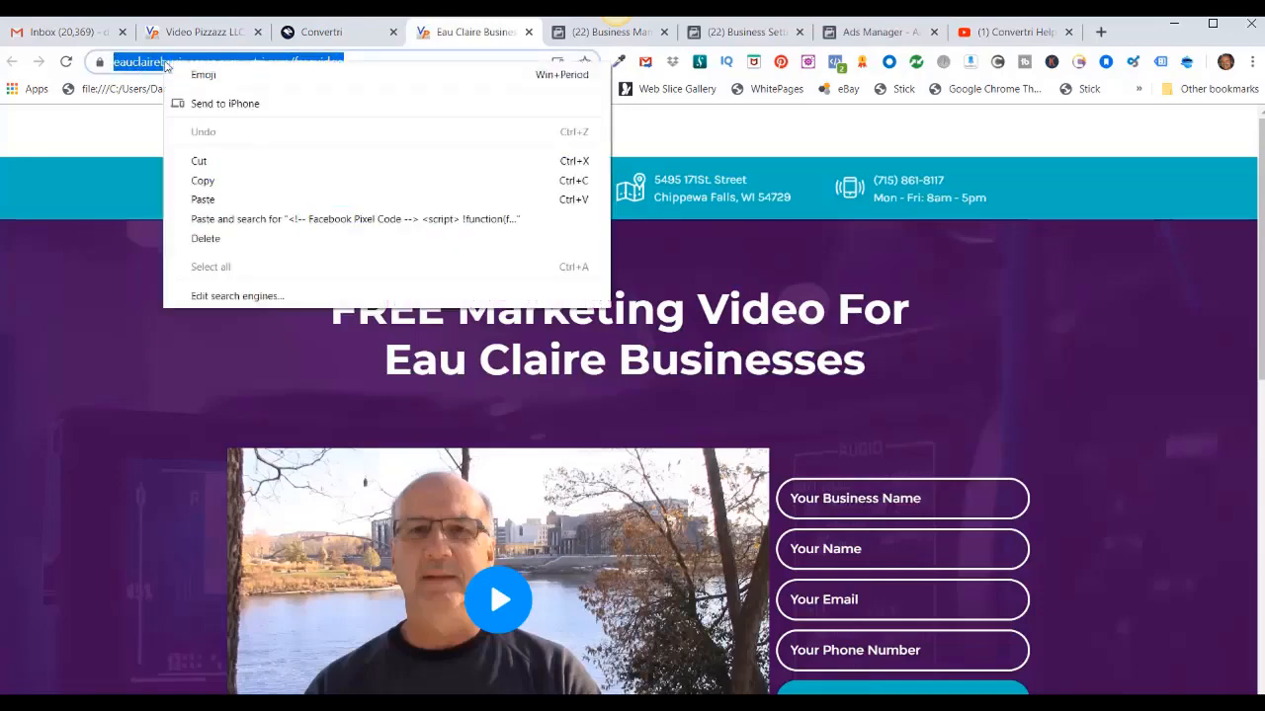
{"action": "left_click", "coordinate": [197, 178]}
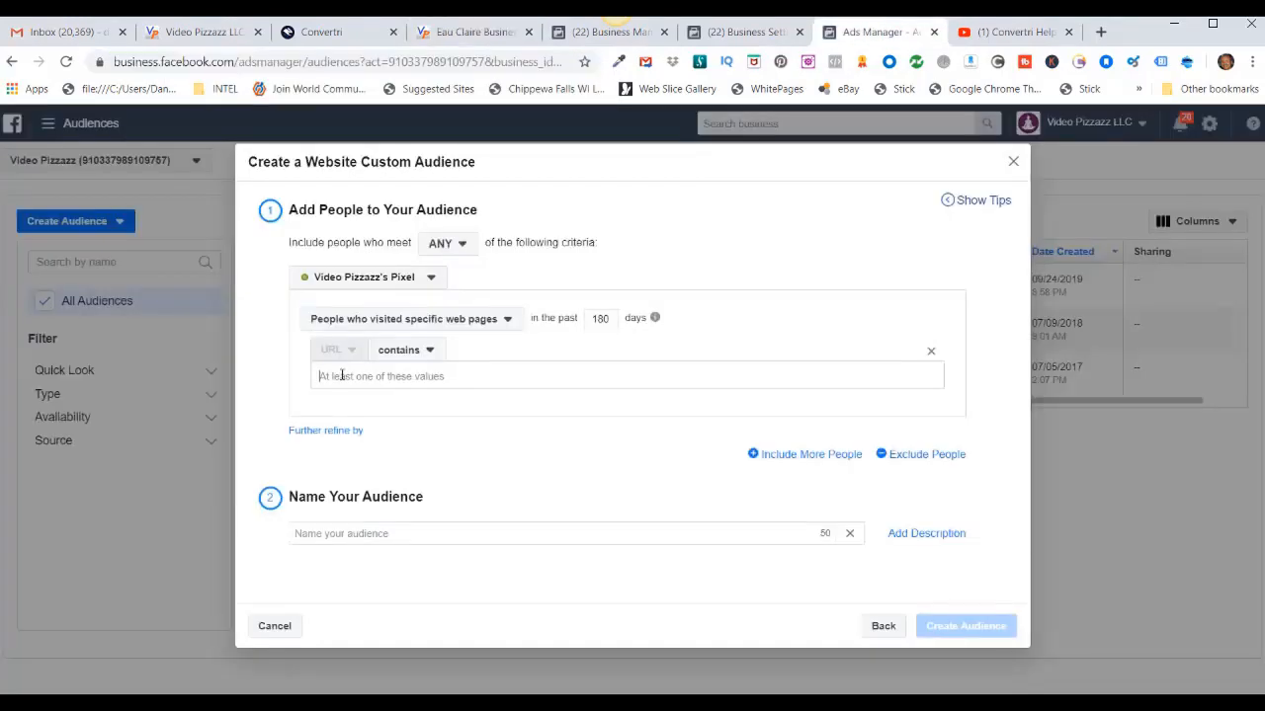
{"action": "key", "text": "ctrl+v"}
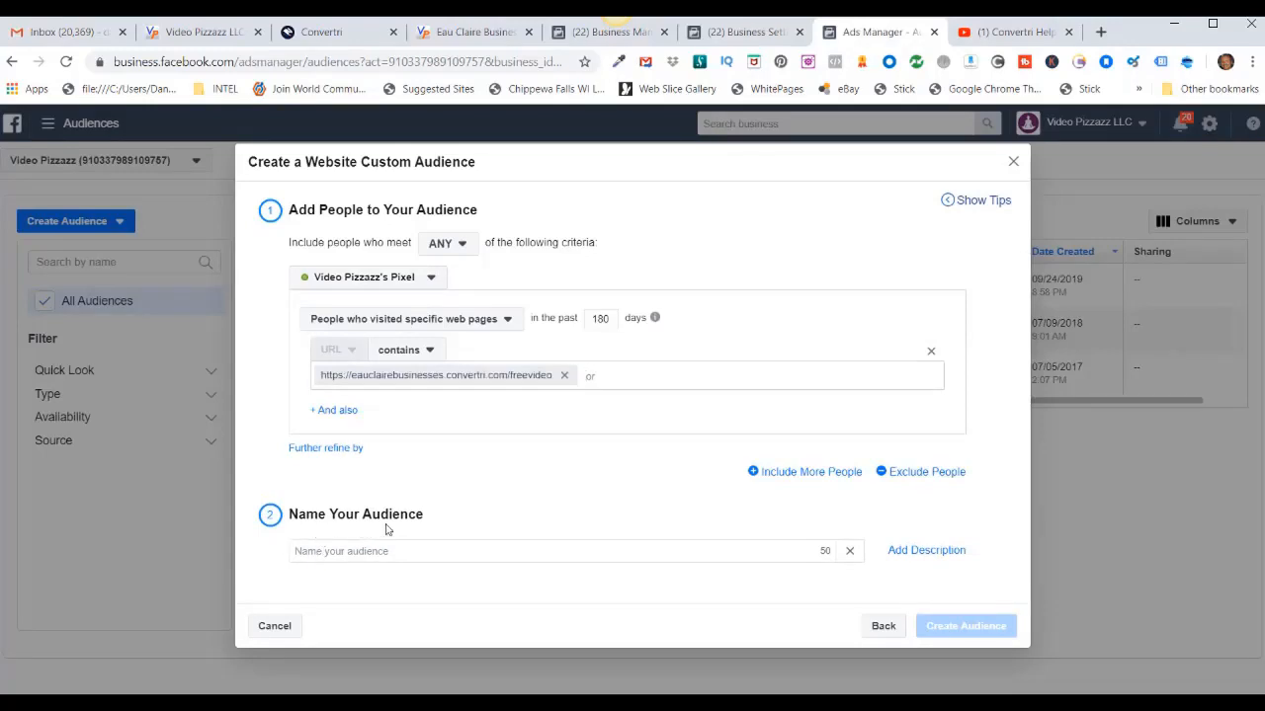
Name the audience "Eau Claire Businesses Free Video Optin", create it, and close the confirmation dialog.
{"action": "left_click", "coordinate": [302, 550]}
{"action": "type", "text": "Eau Claire Businesses Free Video Optin"}
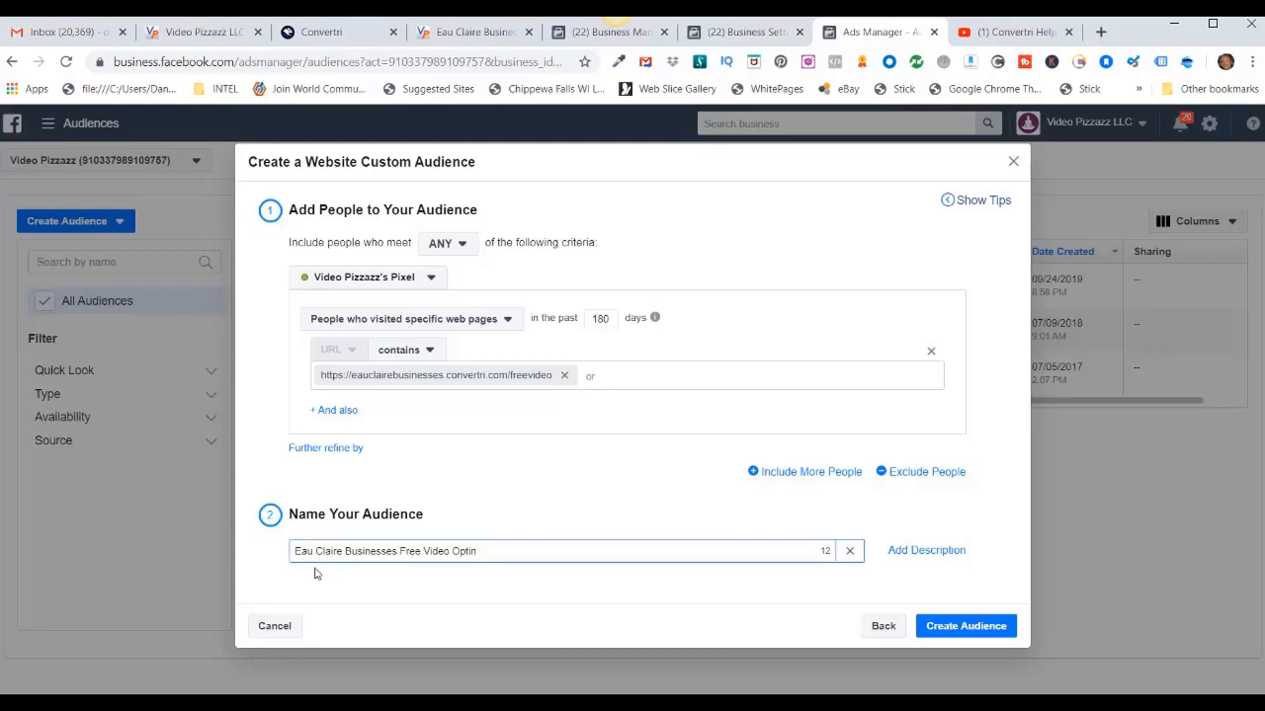
{"action": "left_click", "coordinate": [955, 633]}
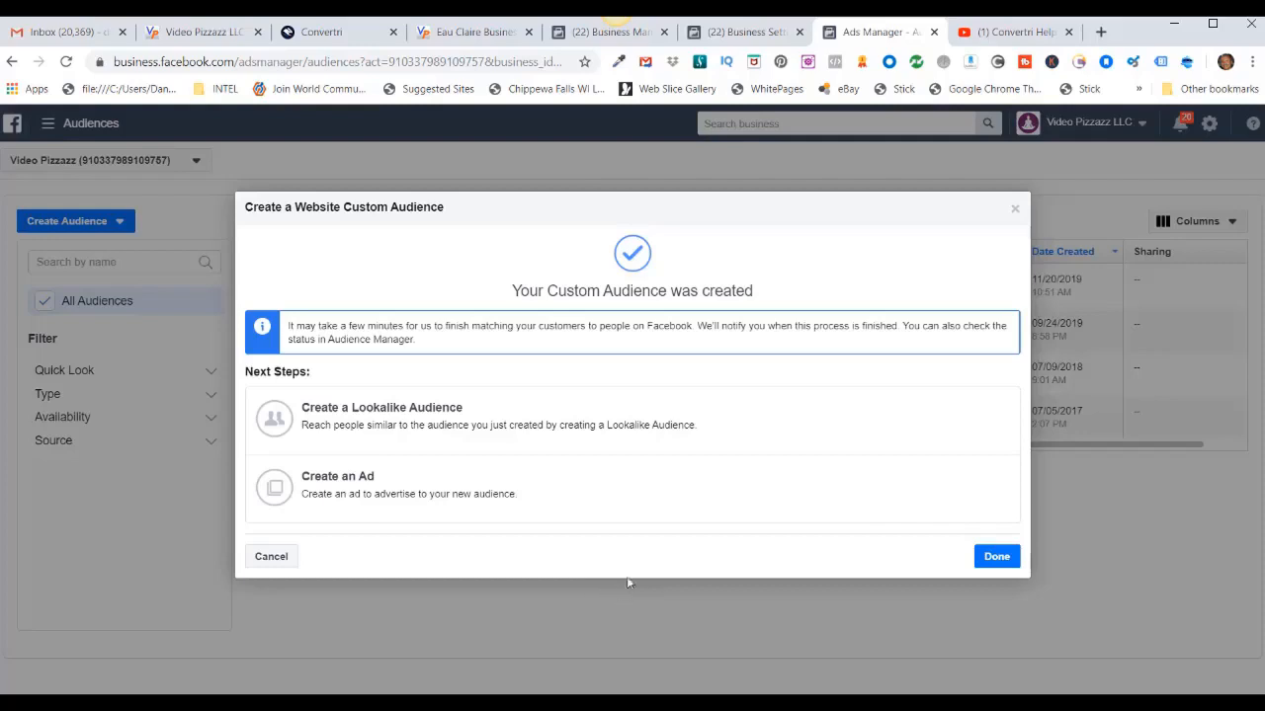
{"action": "left_click", "coordinate": [994, 557]}
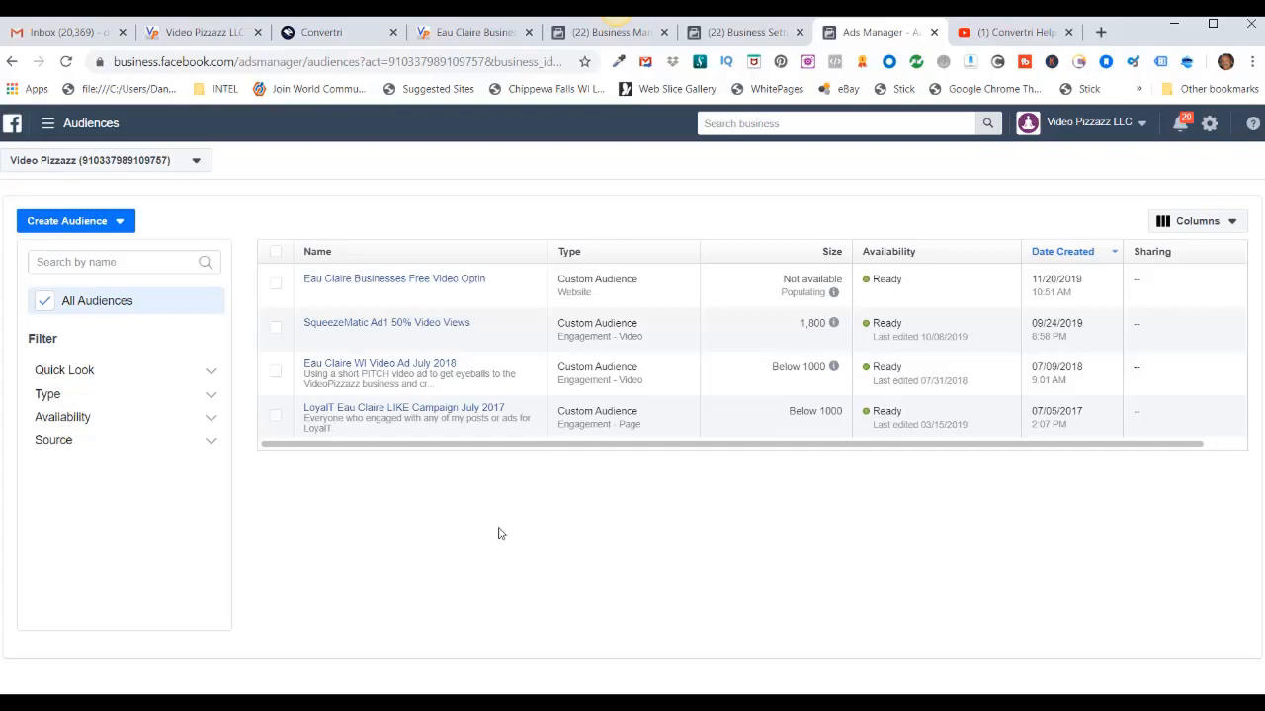
Switch to Convertri, leave the opt-in page's editor, and open the "Eau Claire Business Free Video TY" page for editing.
{"action": "left_click", "coordinate": [323, 32]}
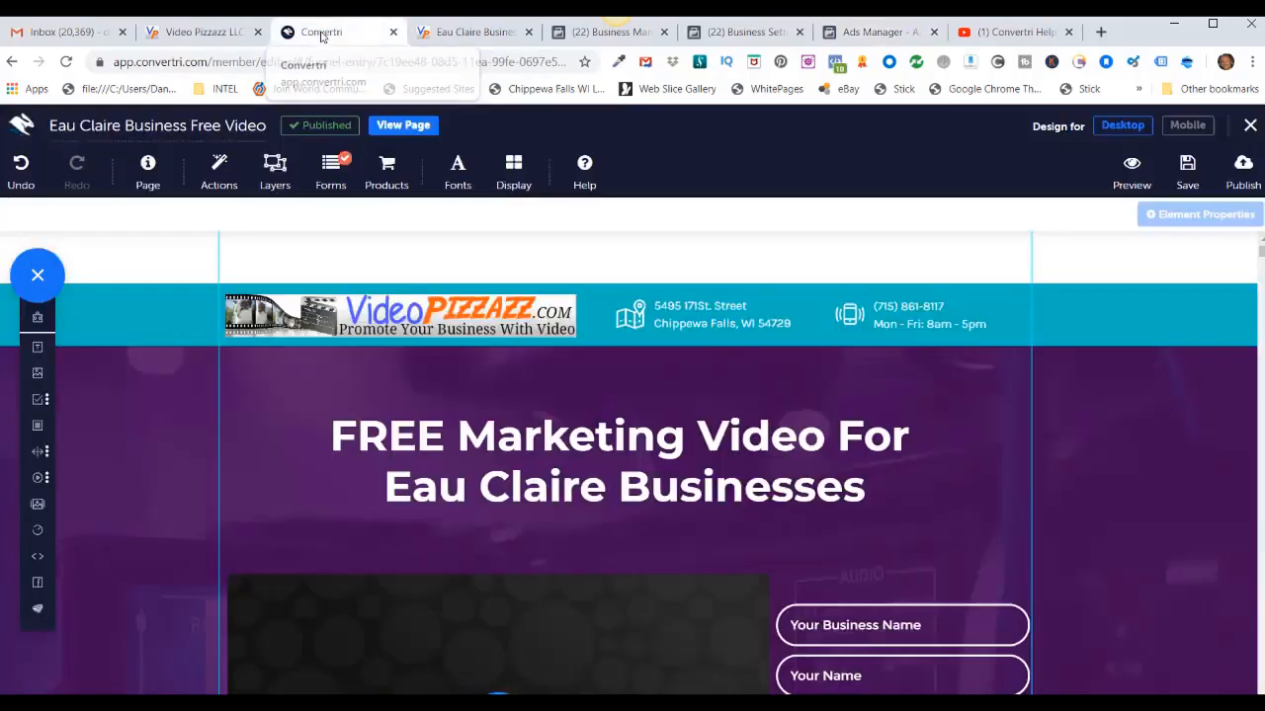
{"action": "left_click", "coordinate": [1250, 127]}
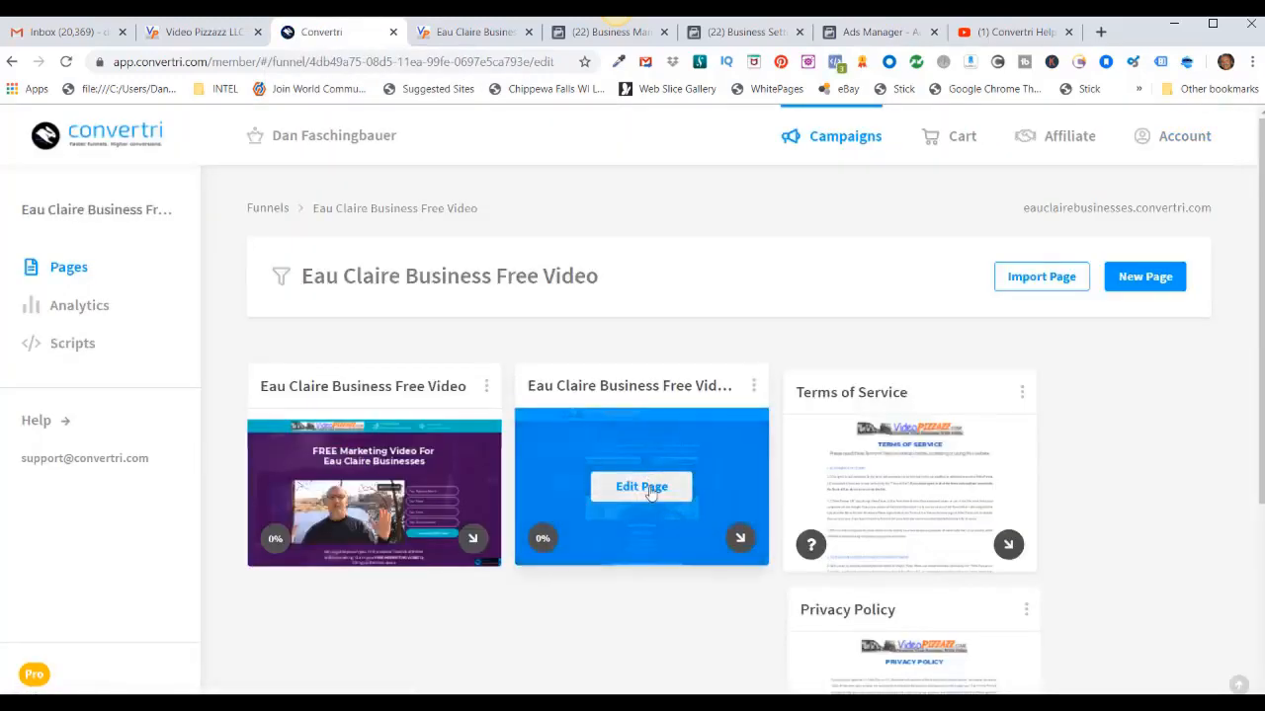
{"action": "left_click", "coordinate": [644, 488]}
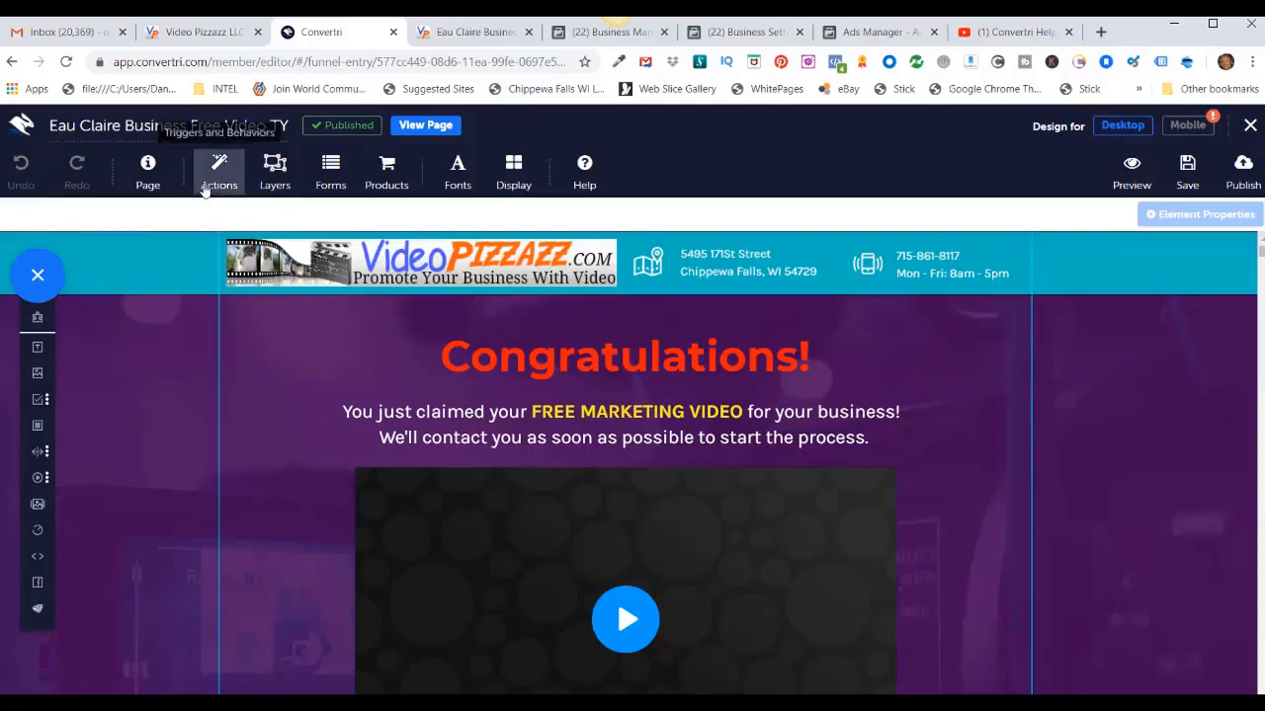
Add a custom page script named "Facebook Pixel (Eau Claire)" with the description "Facebook Pixel For Collecting Leads From Eau Claire".
{"action": "left_click", "coordinate": [152, 172]}
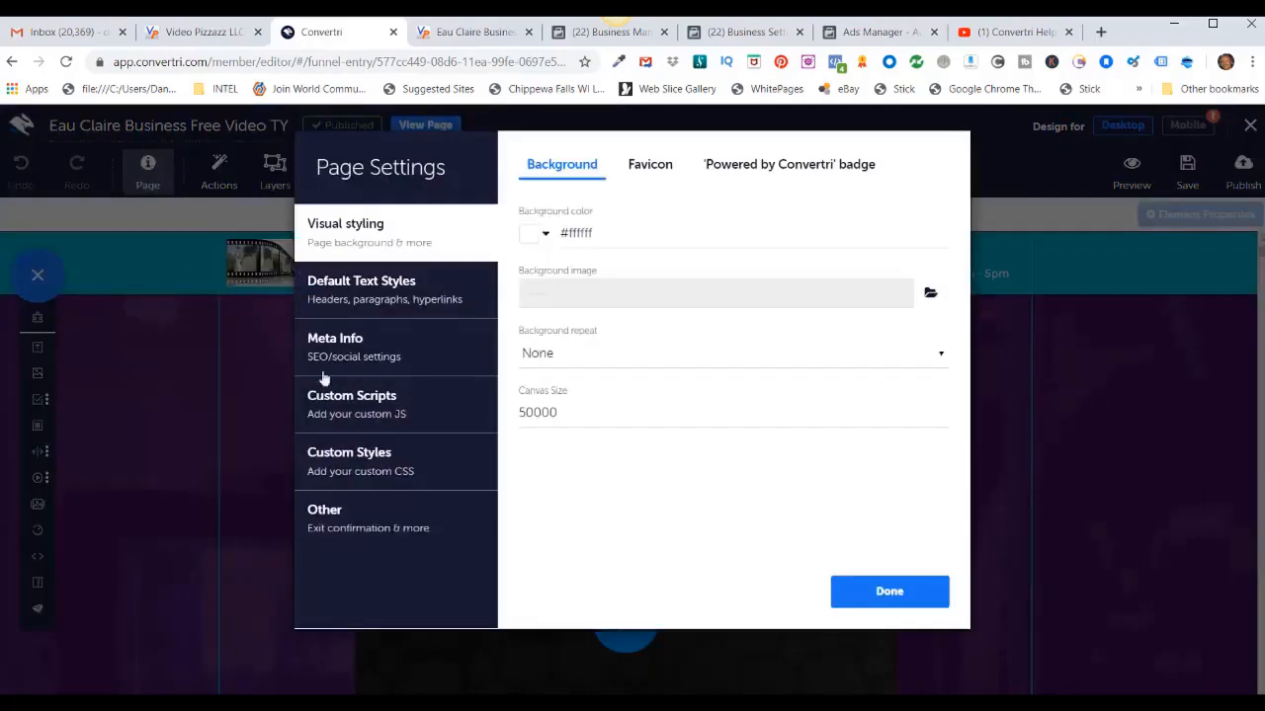
{"action": "left_click", "coordinate": [359, 401]}
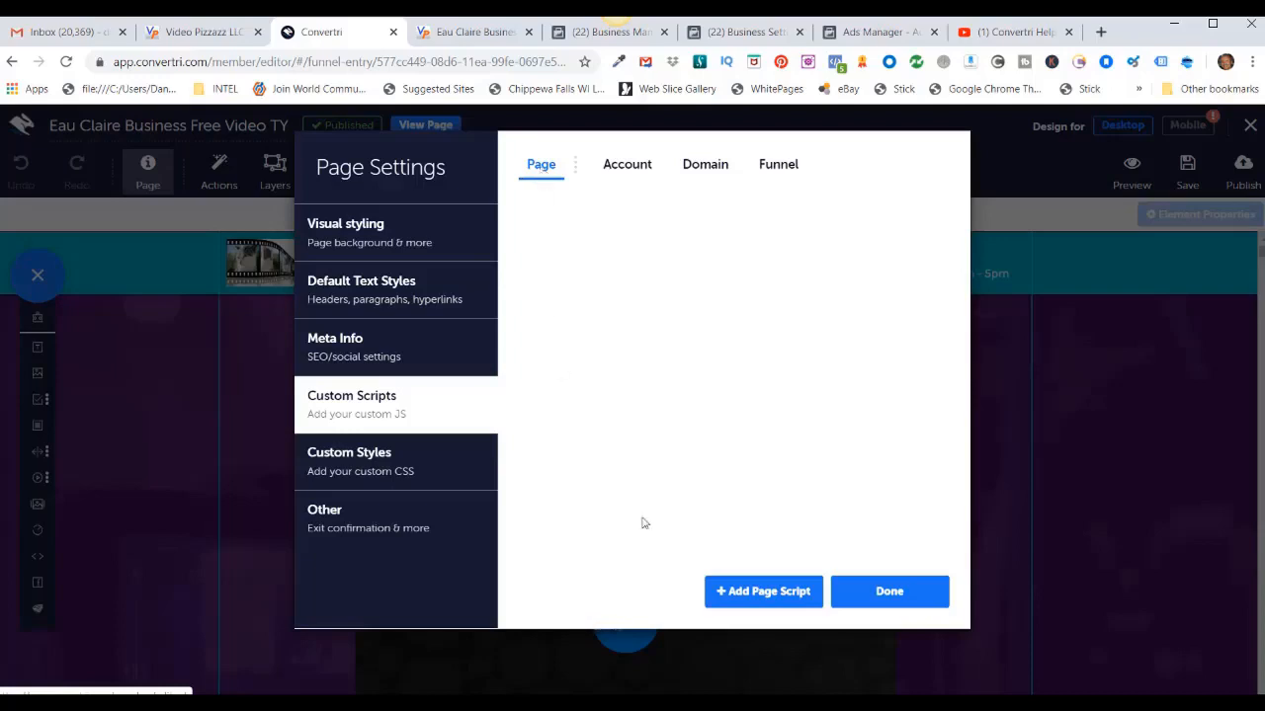
{"action": "left_click", "coordinate": [770, 598]}
{"action": "left_click", "coordinate": [551, 232]}
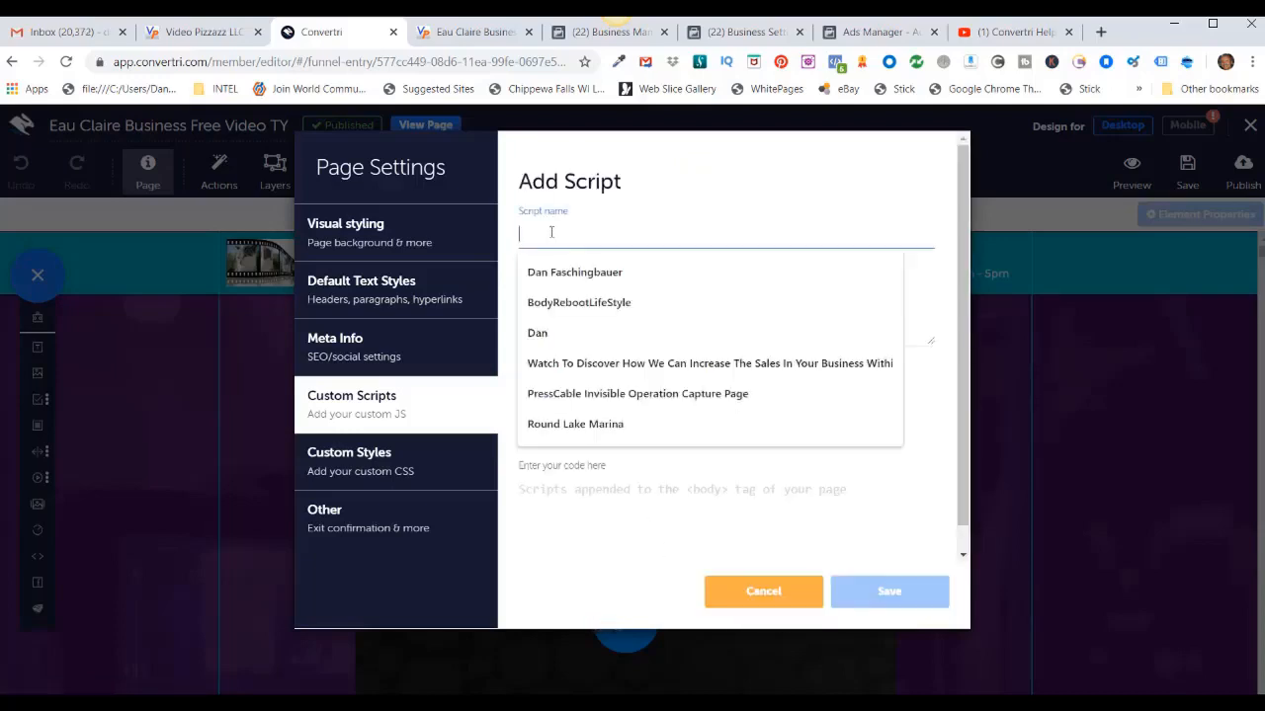
{"action": "key", "text": "ctrl+v"}
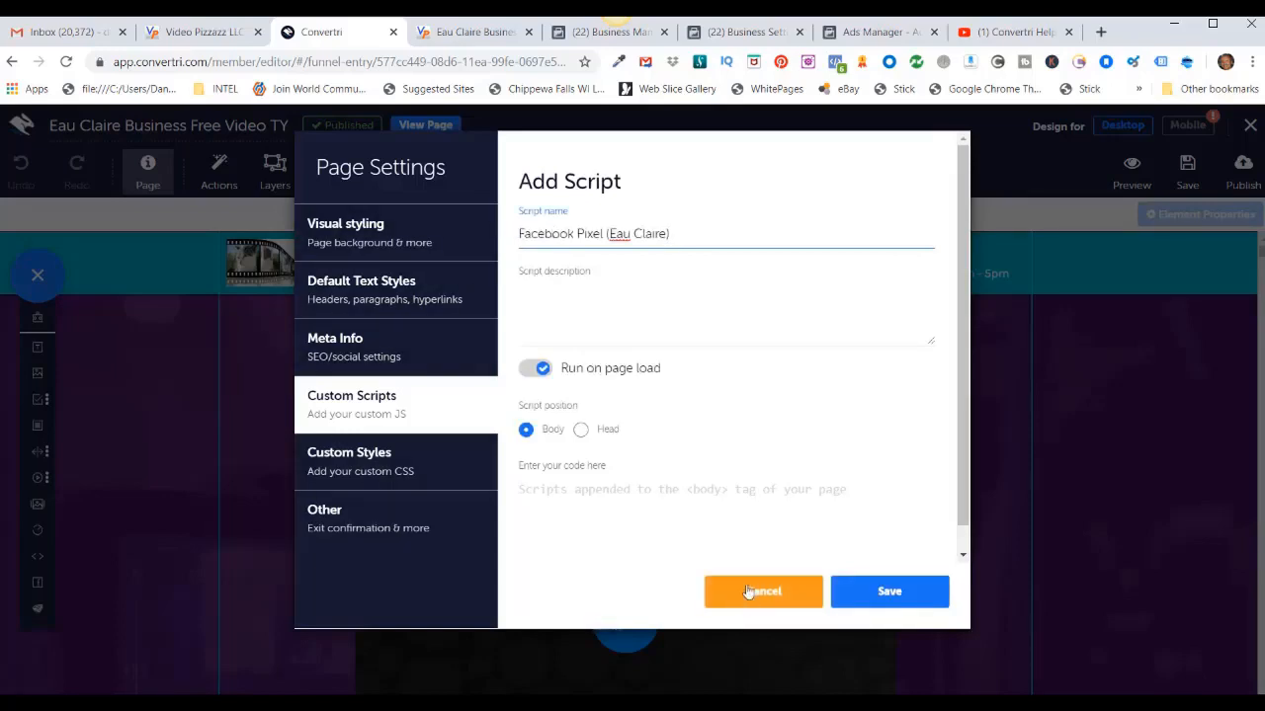
{"action": "left_click", "coordinate": [545, 283]}
{"action": "key", "text": "ctrl+v"}
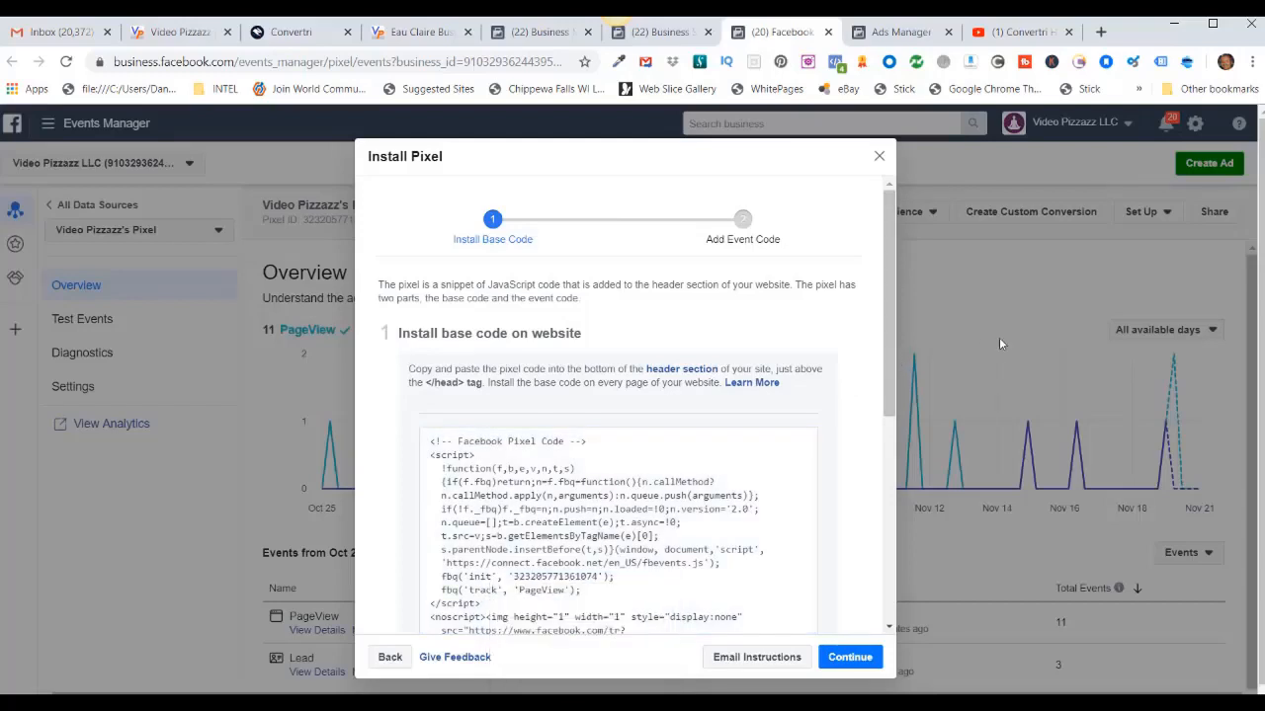
Copy the pixel base code from Facebook's Install Pixel dialog, paste it as the thank-you page script's code, and save the script.
{"action": "mouse_move", "coordinate": [583, 514]}
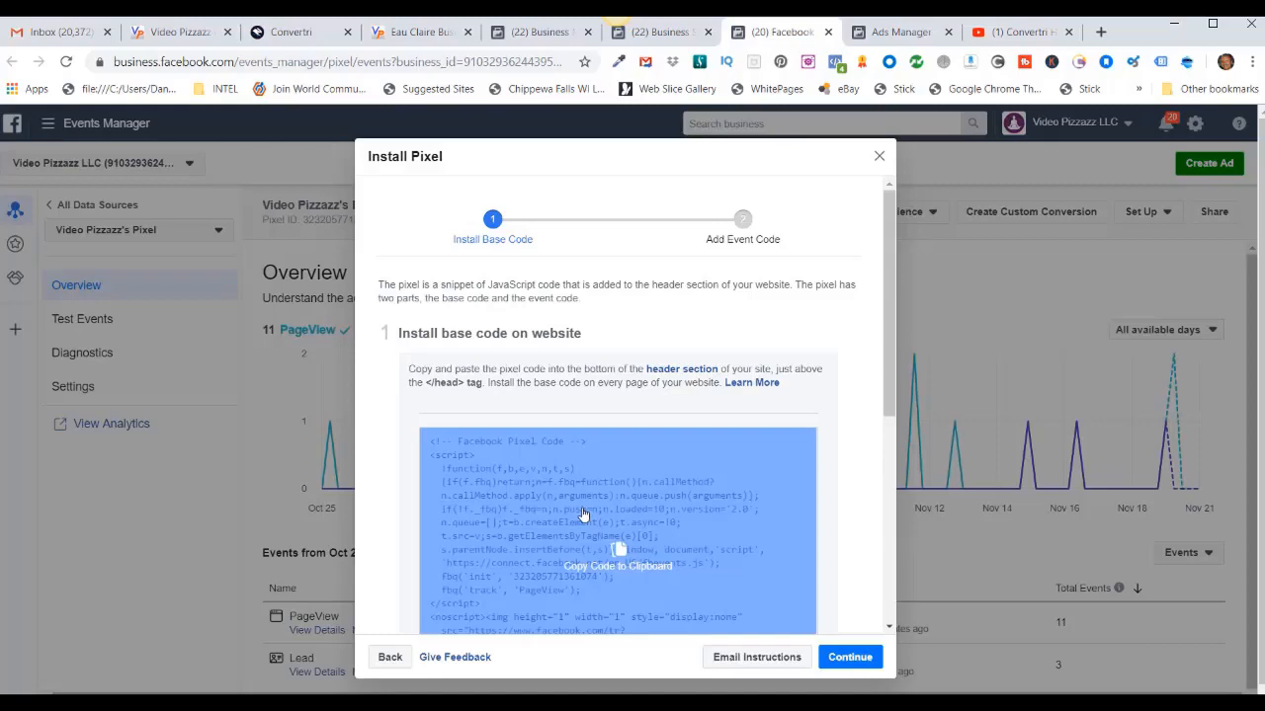
{"action": "left_click", "coordinate": [583, 515]}
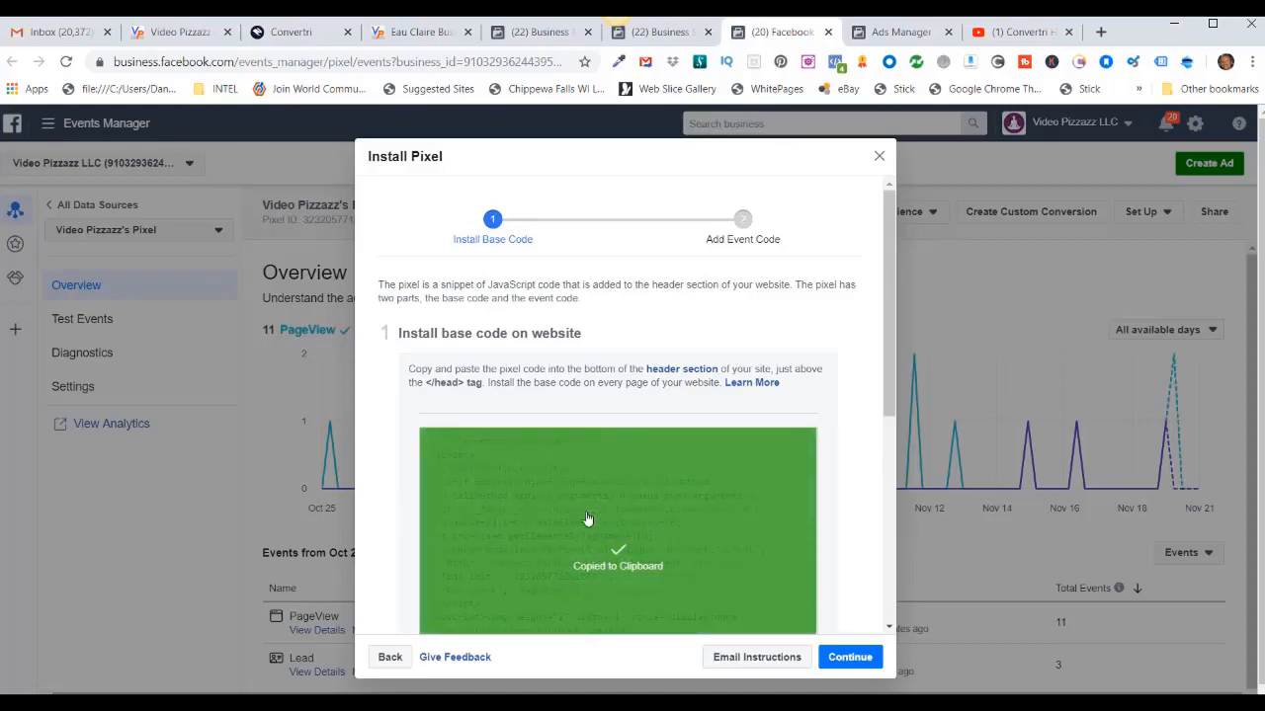
{"action": "left_click", "coordinate": [294, 33]}
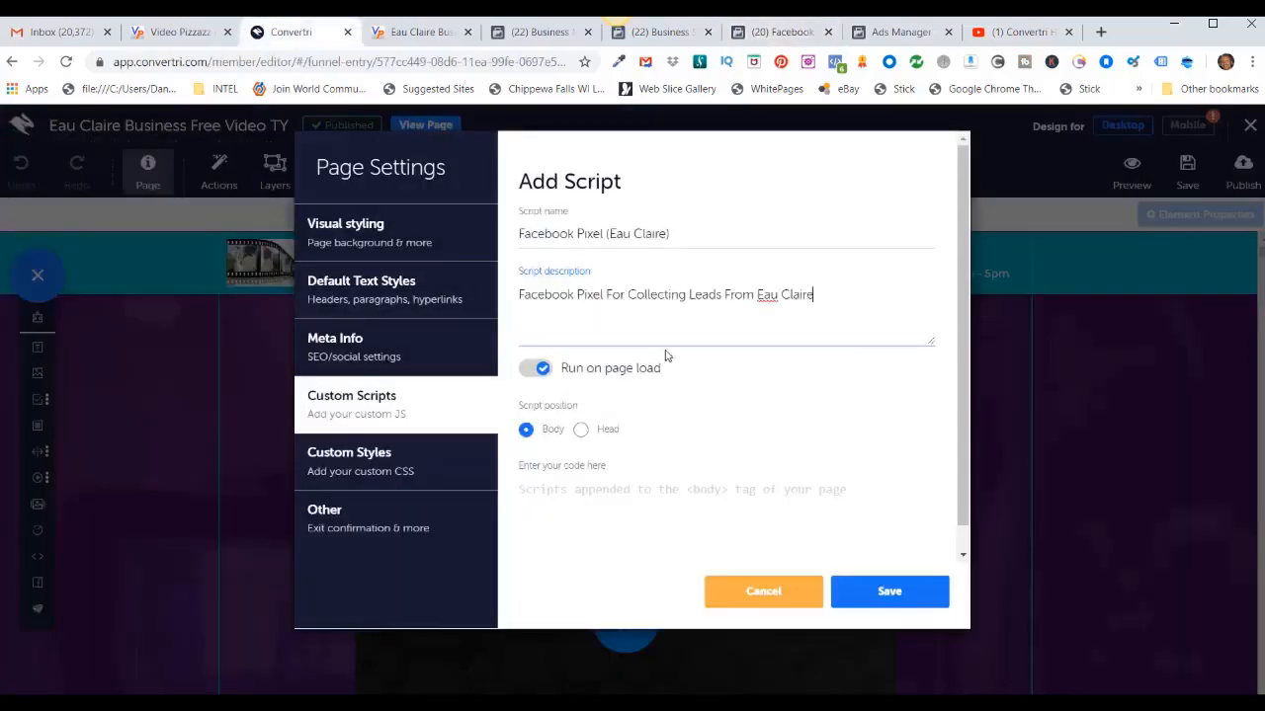
{"action": "left_click", "coordinate": [531, 494]}
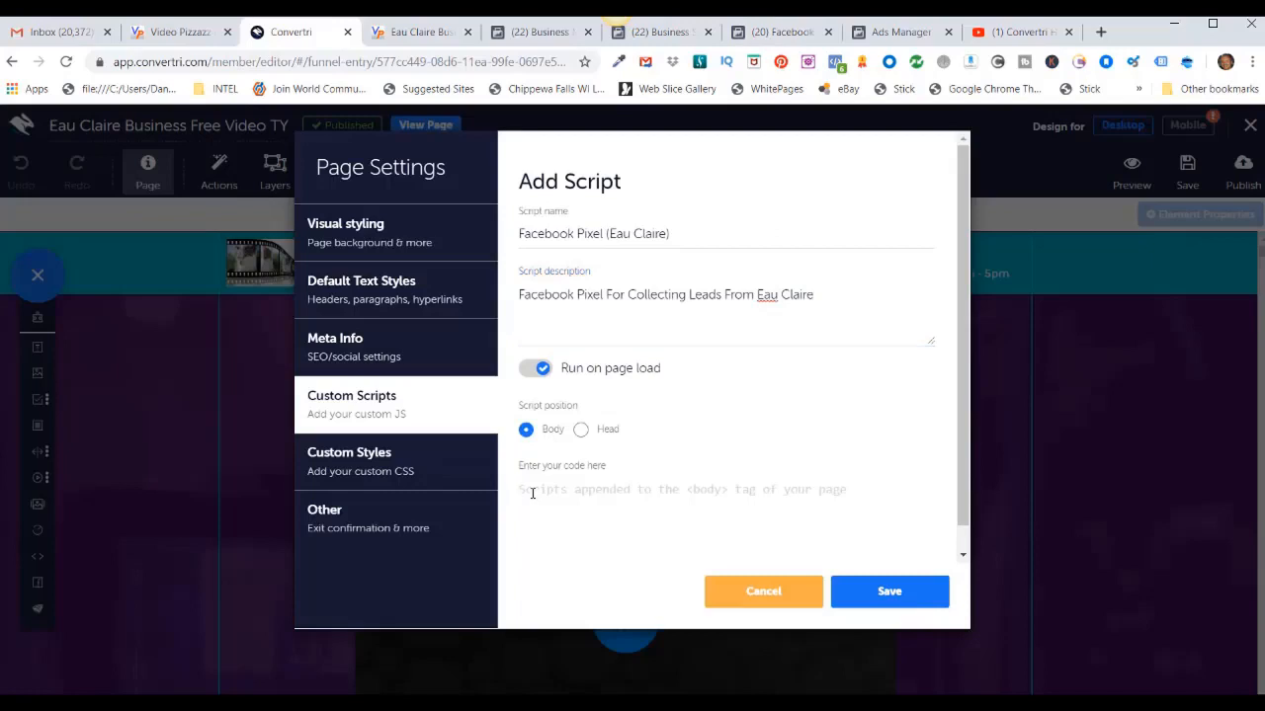
{"action": "key", "text": "ctrl+v"}
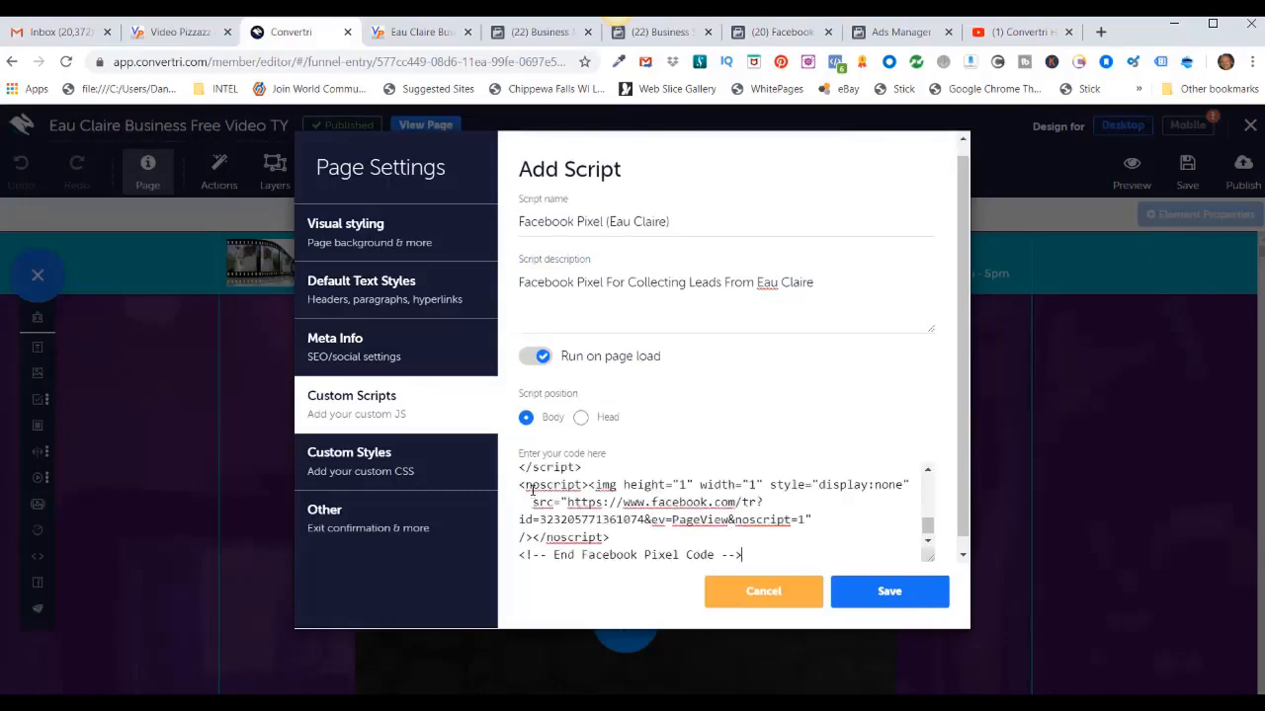
{"action": "left_click", "coordinate": [887, 593]}
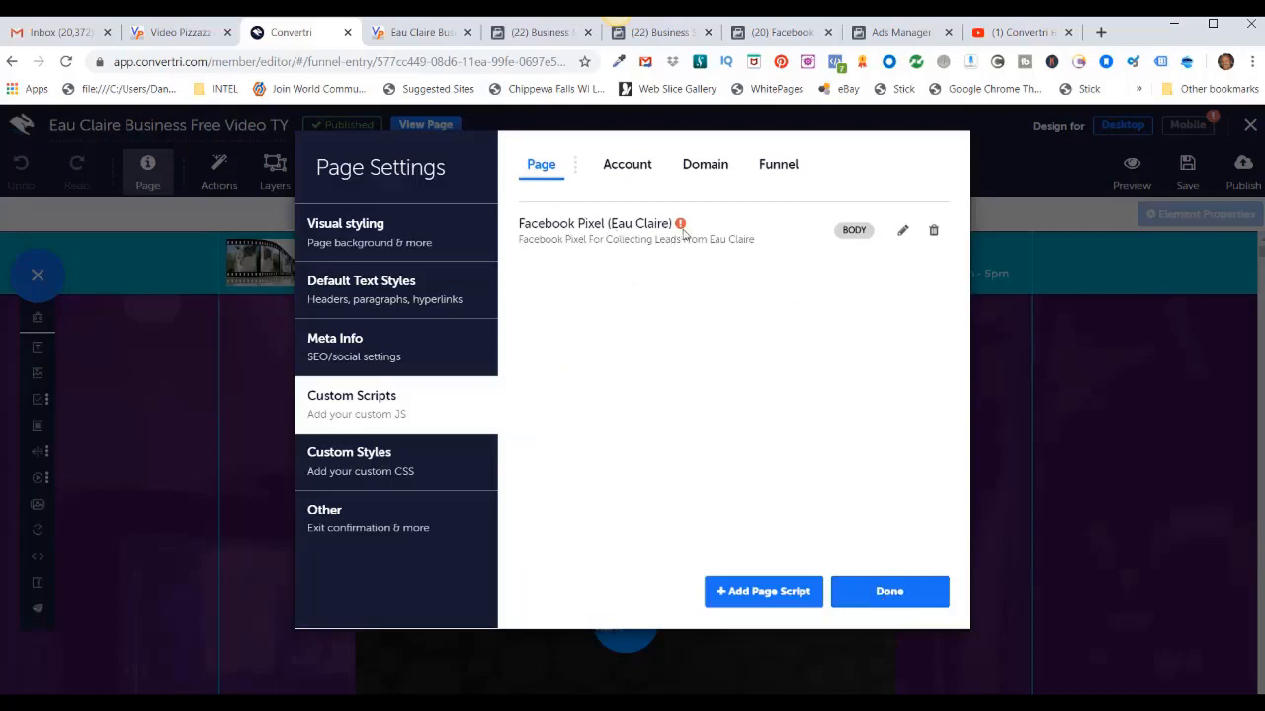
Close the page settings, save the thank-you page, and publish it at the path "thankyou".
{"action": "mouse_move", "coordinate": [682, 229]}
{"action": "left_click", "coordinate": [885, 593]}
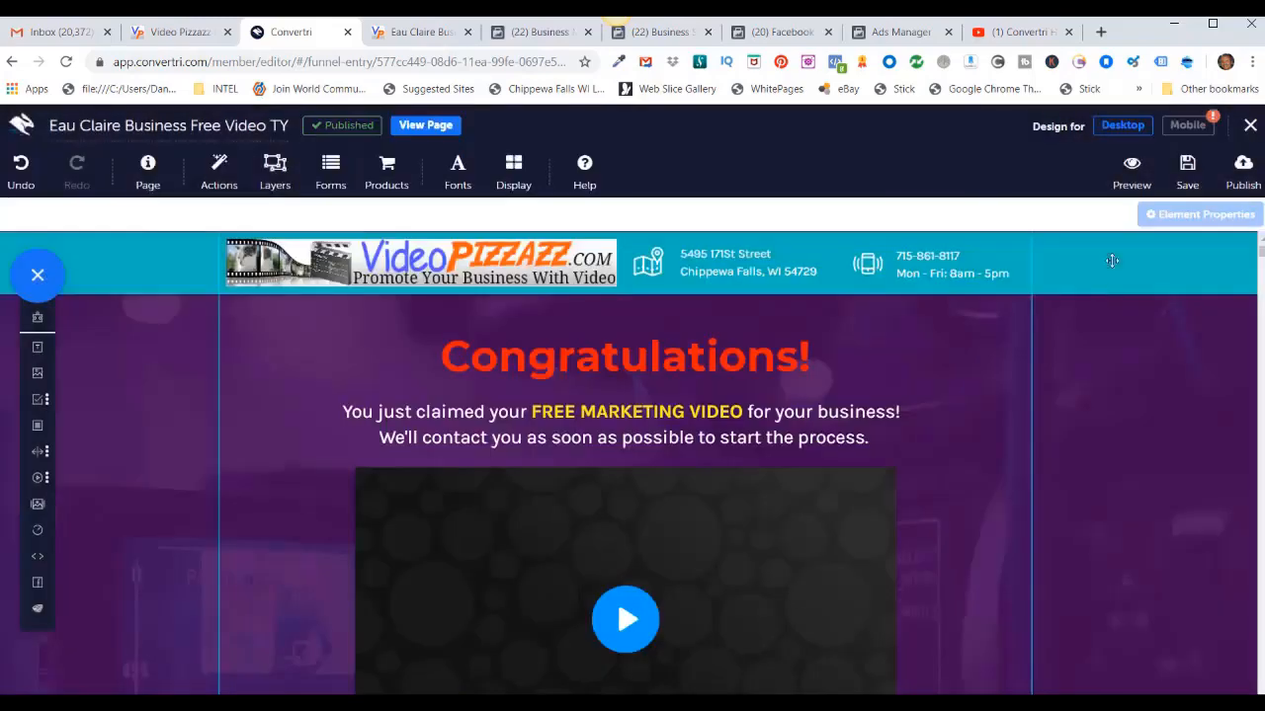
{"action": "left_click", "coordinate": [1196, 180]}
{"action": "left_click", "coordinate": [1246, 175]}
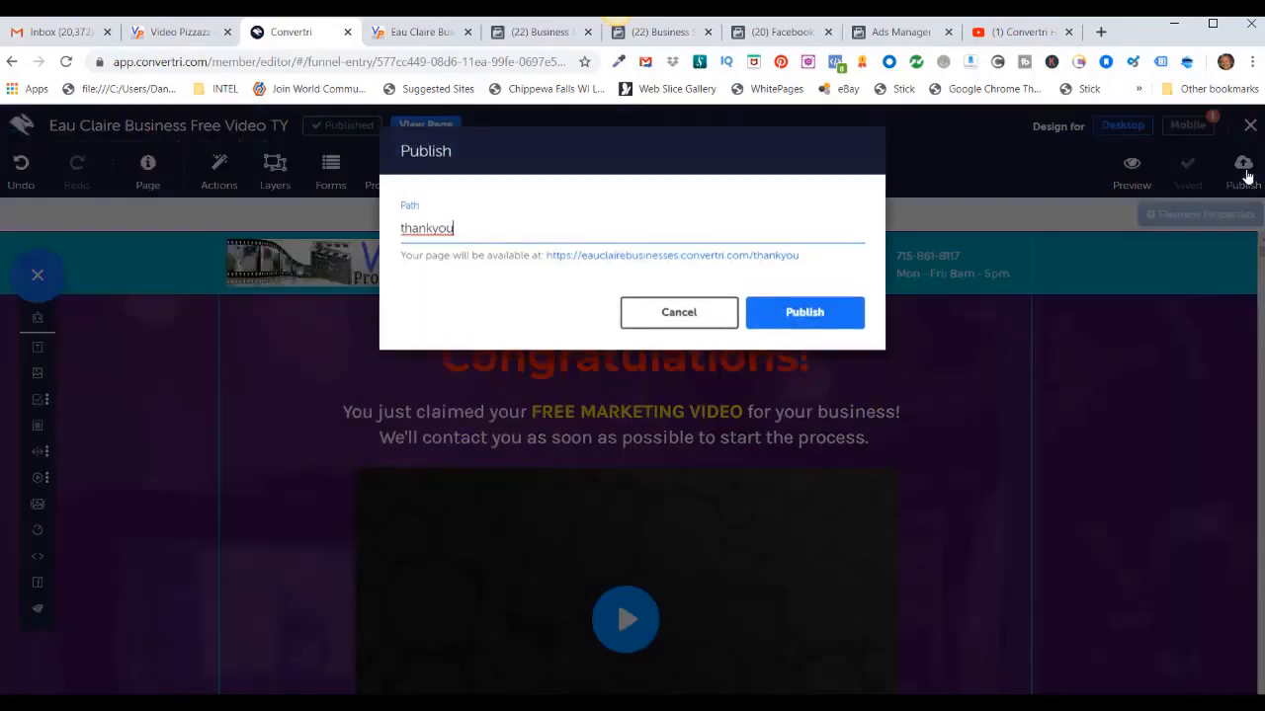
{"action": "left_click", "coordinate": [795, 318]}
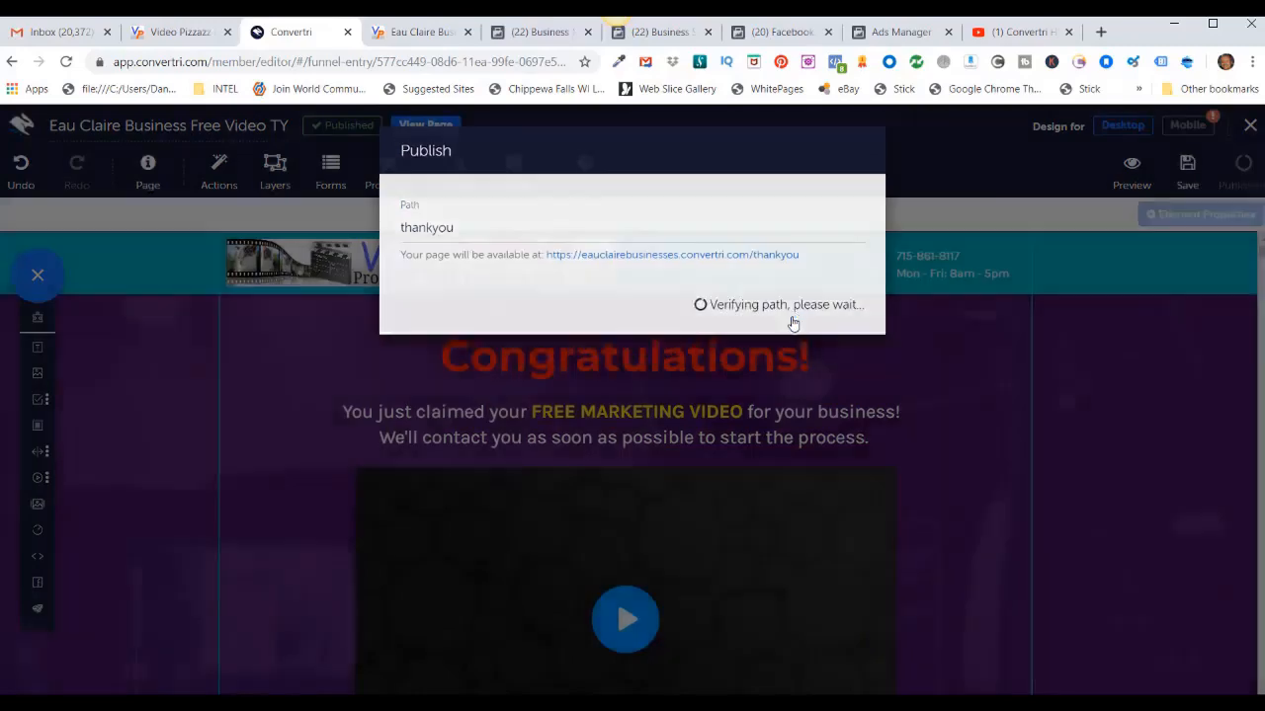
View the published thank-you page, check its pixel with Facebook Pixel Helper, and open the pixel's analytics.
{"action": "left_click", "coordinate": [424, 125]}
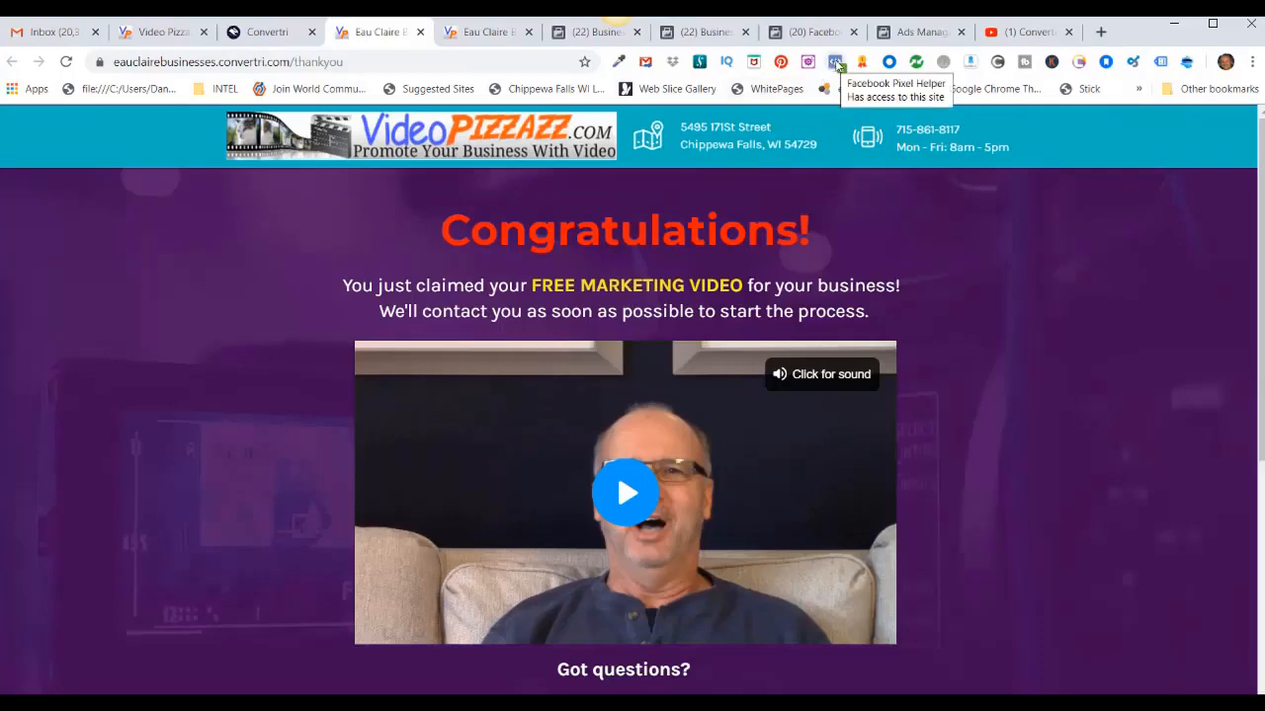
{"action": "left_click", "coordinate": [835, 62]}
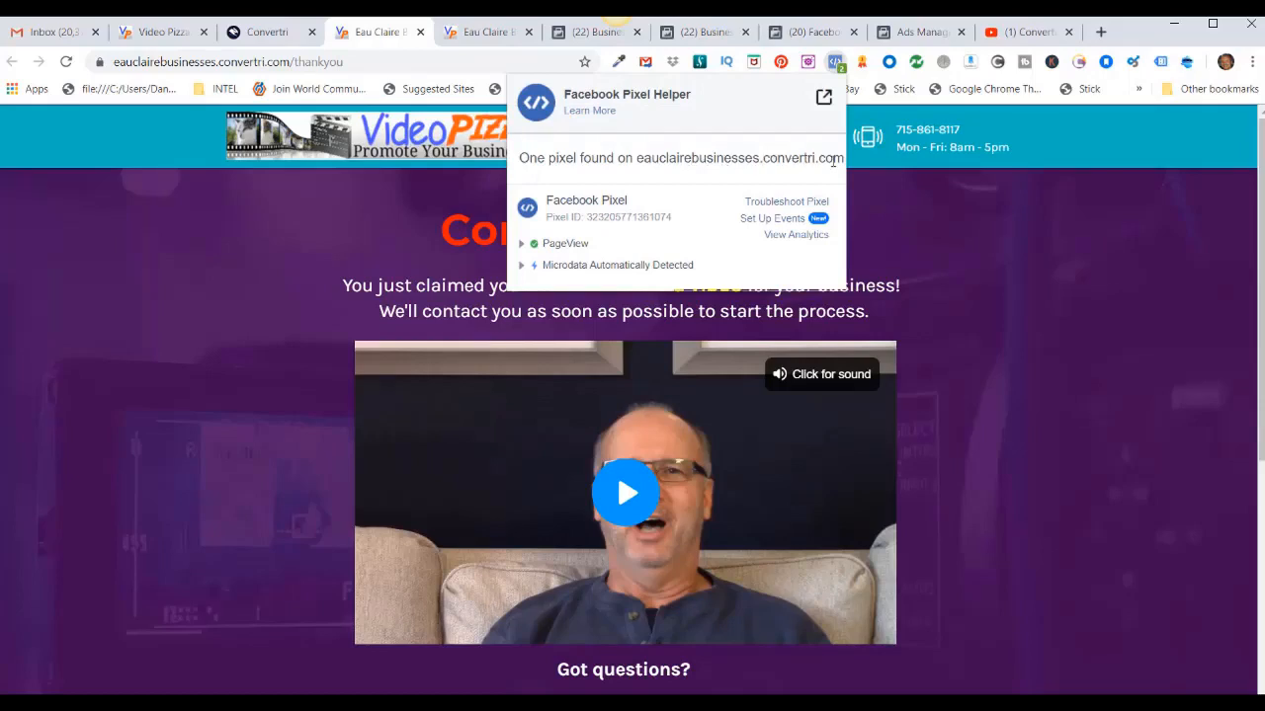
{"action": "left_click", "coordinate": [792, 237]}
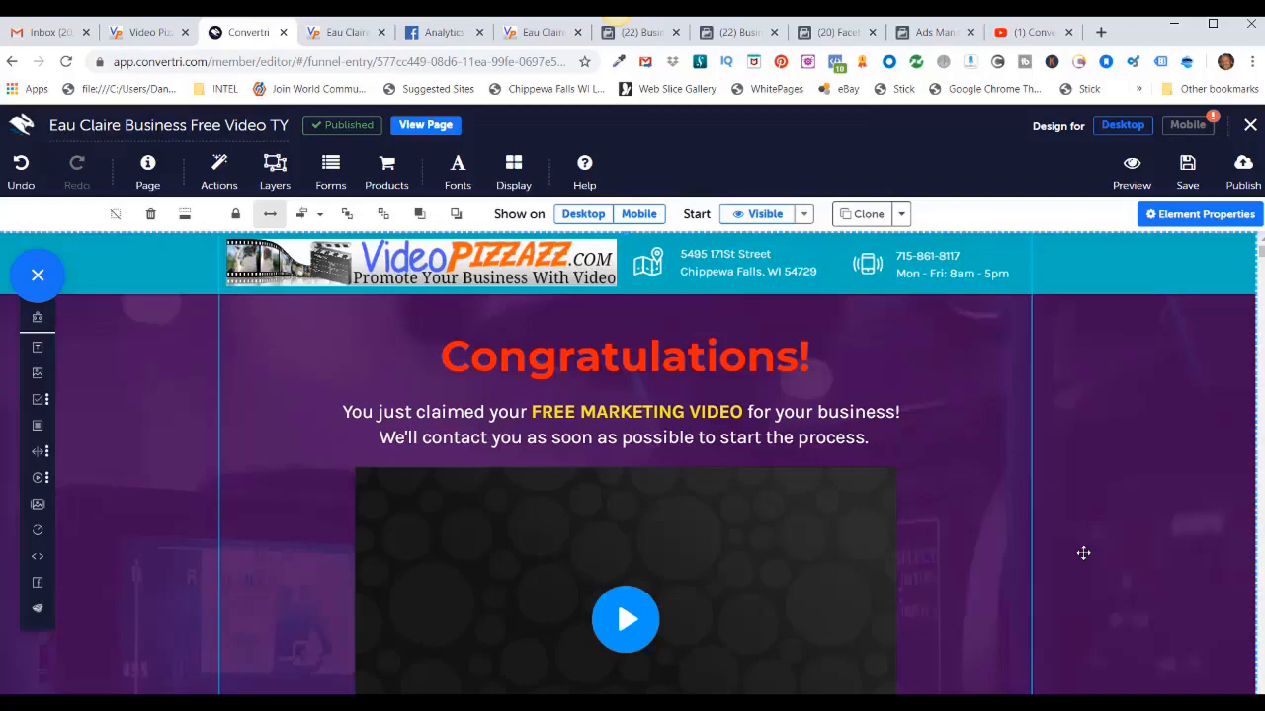
Switch to Facebook Ads Manager's Audiences page and start a new custom audience with Website as its source.
{"action": "left_click", "coordinate": [919, 30]}
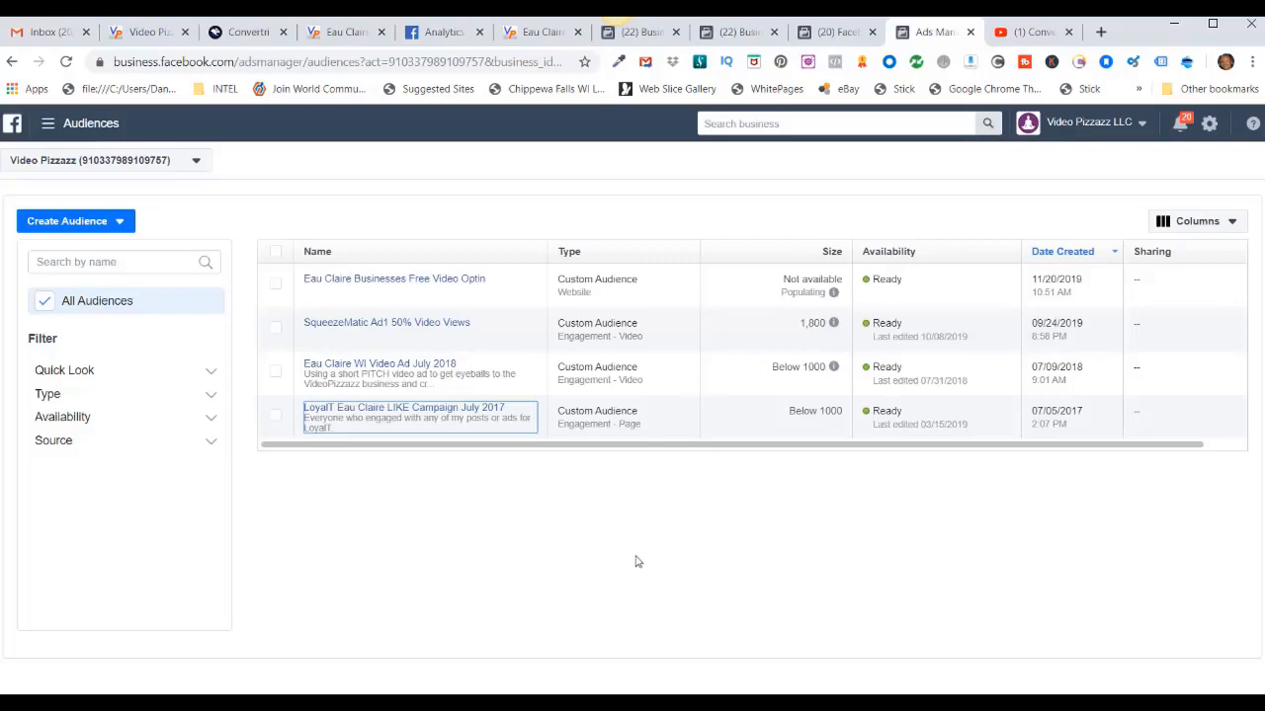
{"action": "left_click", "coordinate": [76, 223]}
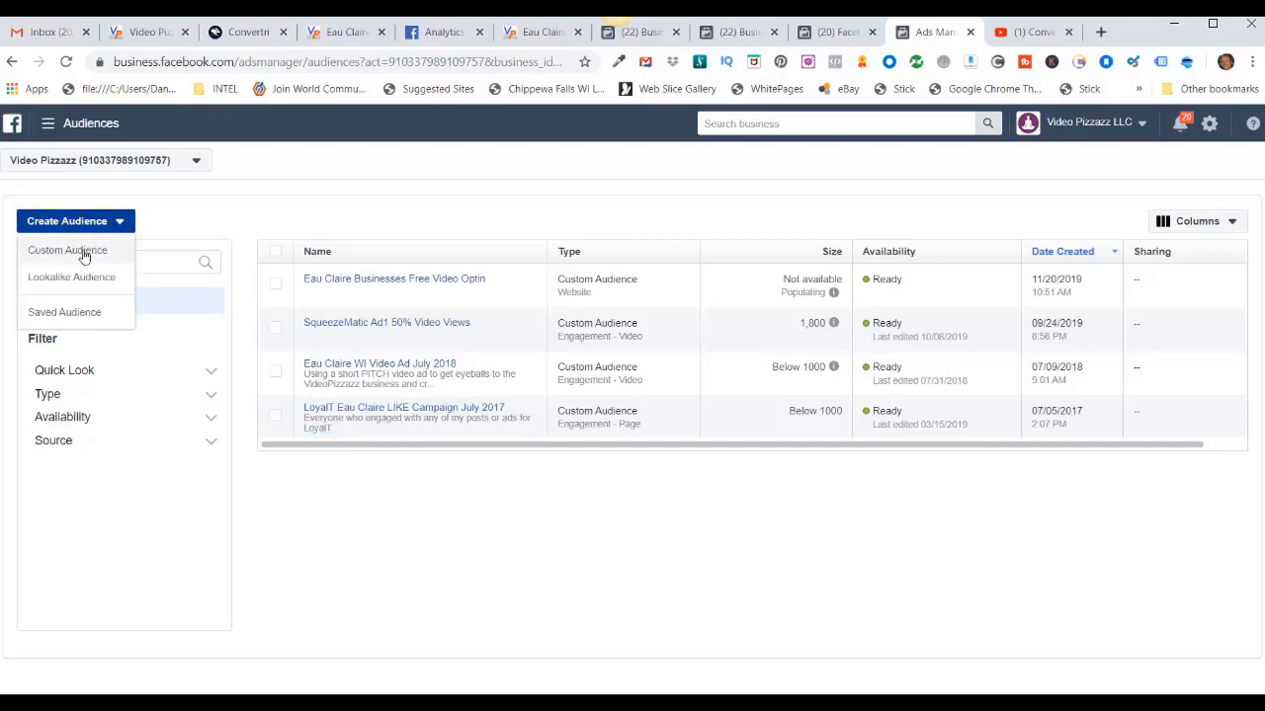
{"action": "left_click", "coordinate": [86, 254]}
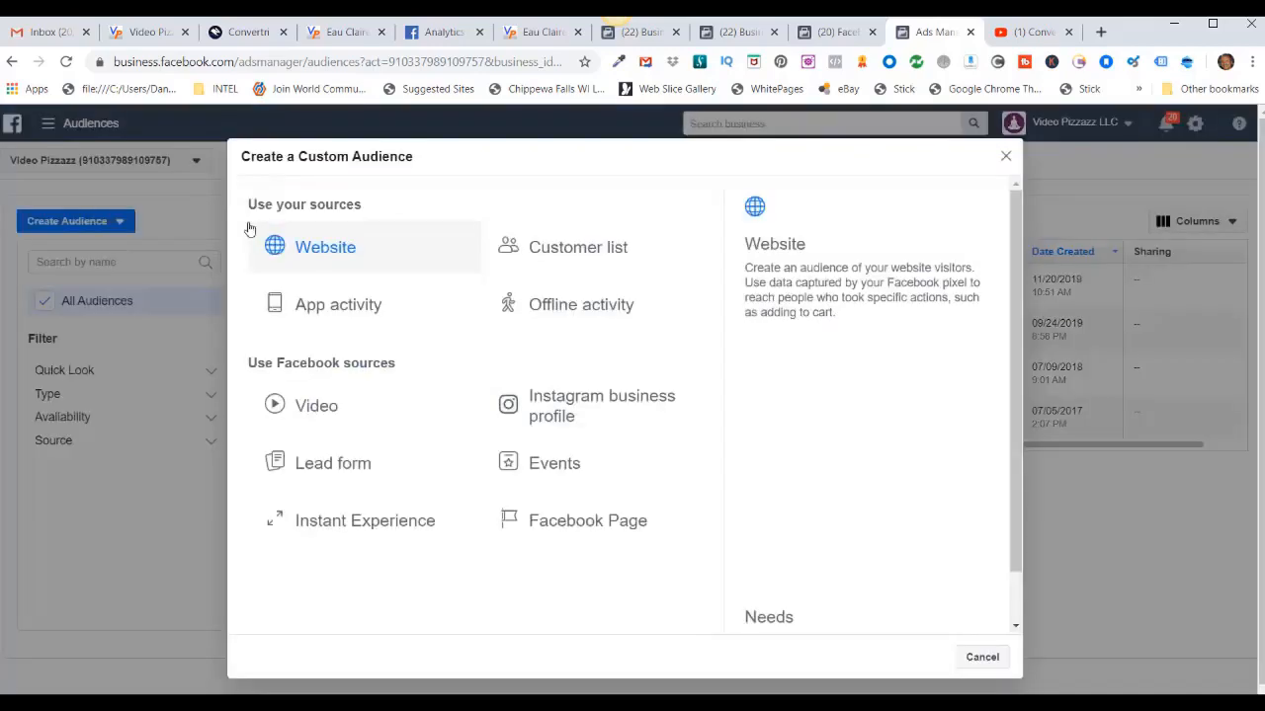
{"action": "left_click", "coordinate": [326, 255]}
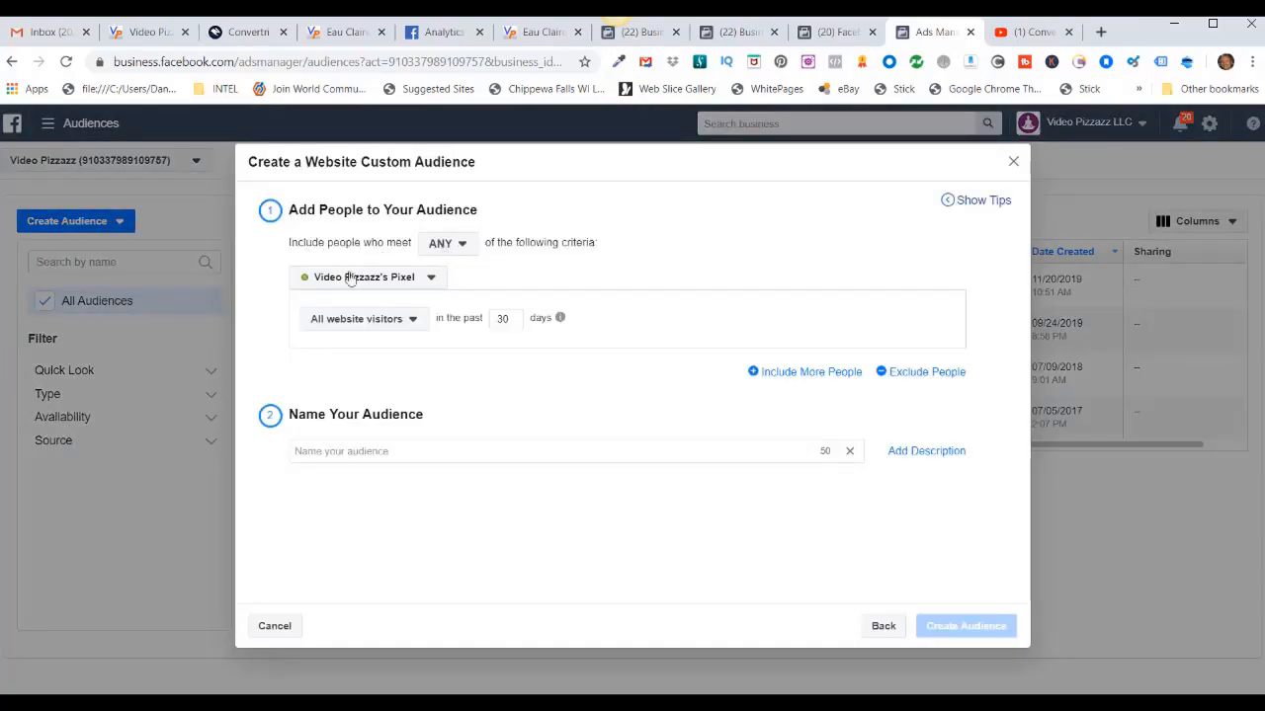
{"action": "left_click", "coordinate": [413, 321]}
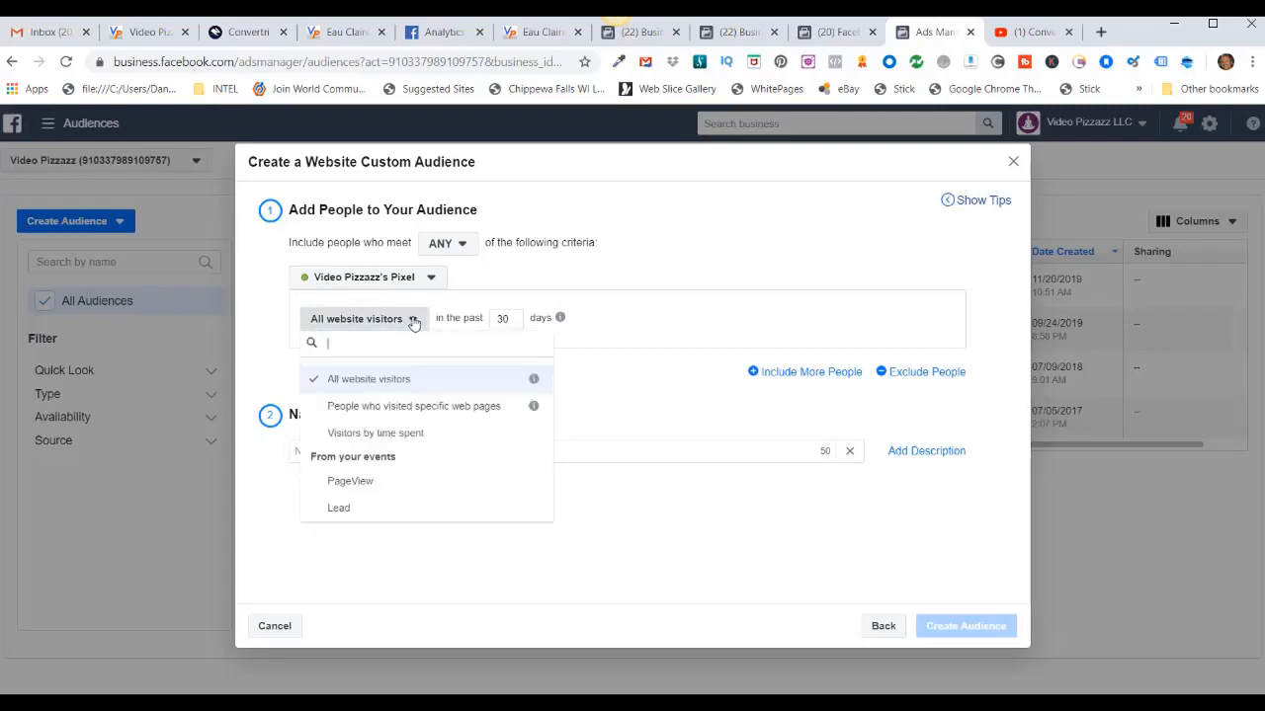
{"action": "left_click", "coordinate": [419, 410]}
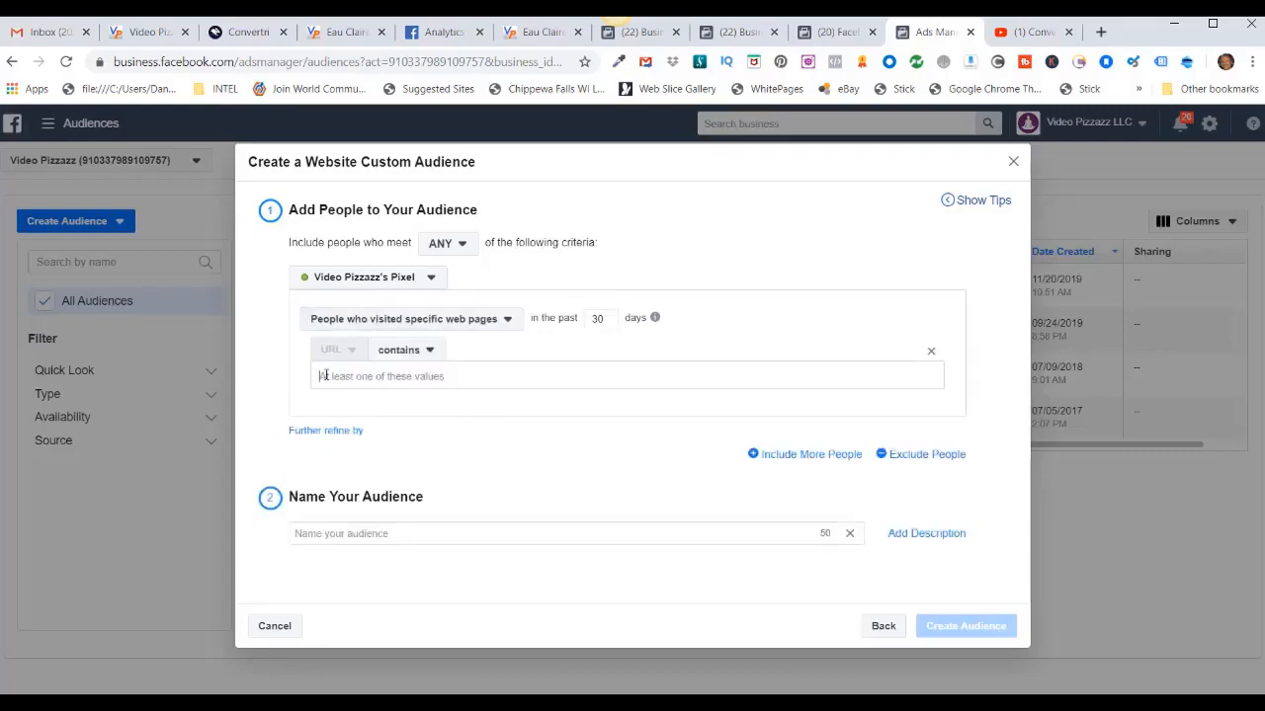
{"action": "key", "text": "ctrl+v"}
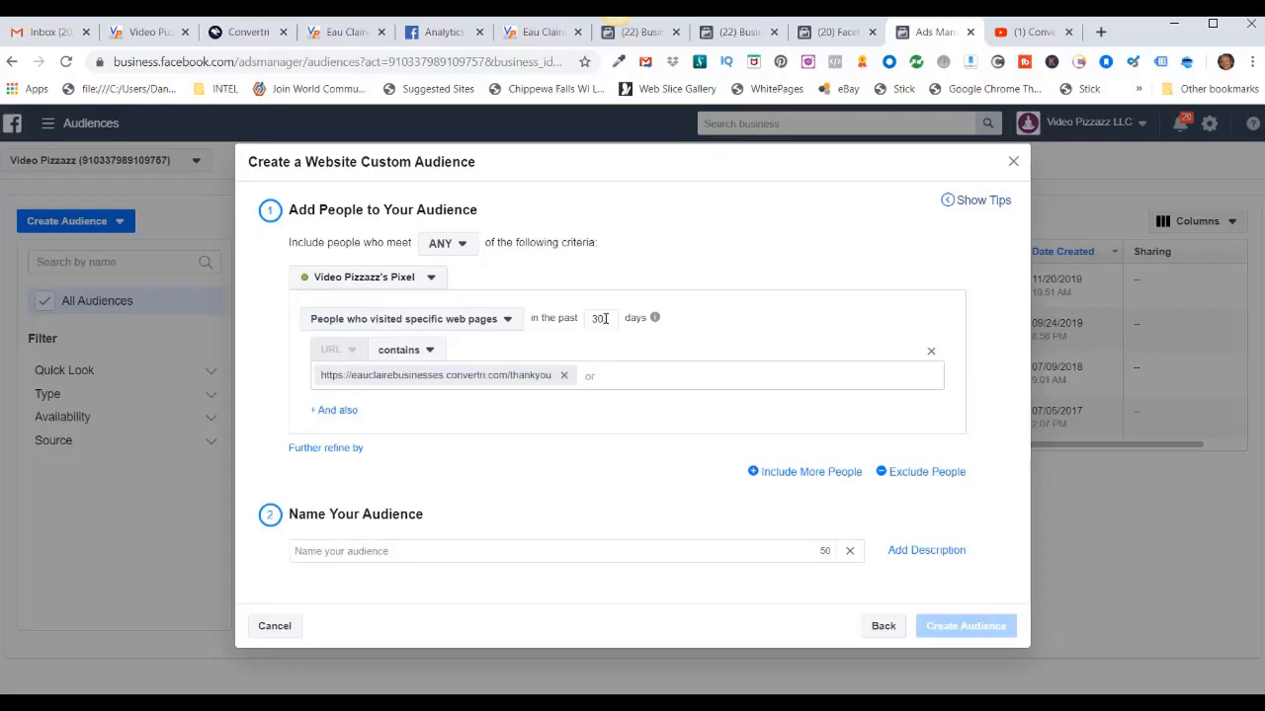
{"action": "key", "text": "BackSpace"}
{"action": "key", "text": "BackSpace"}
{"action": "type", "text": "180"}
Name the audience "Eau Claire Businesses Free Video Thank You", create it, and close the confirmation dialog.
{"action": "left_click", "coordinate": [326, 551]}
{"action": "key", "text": "ctrl+v"}
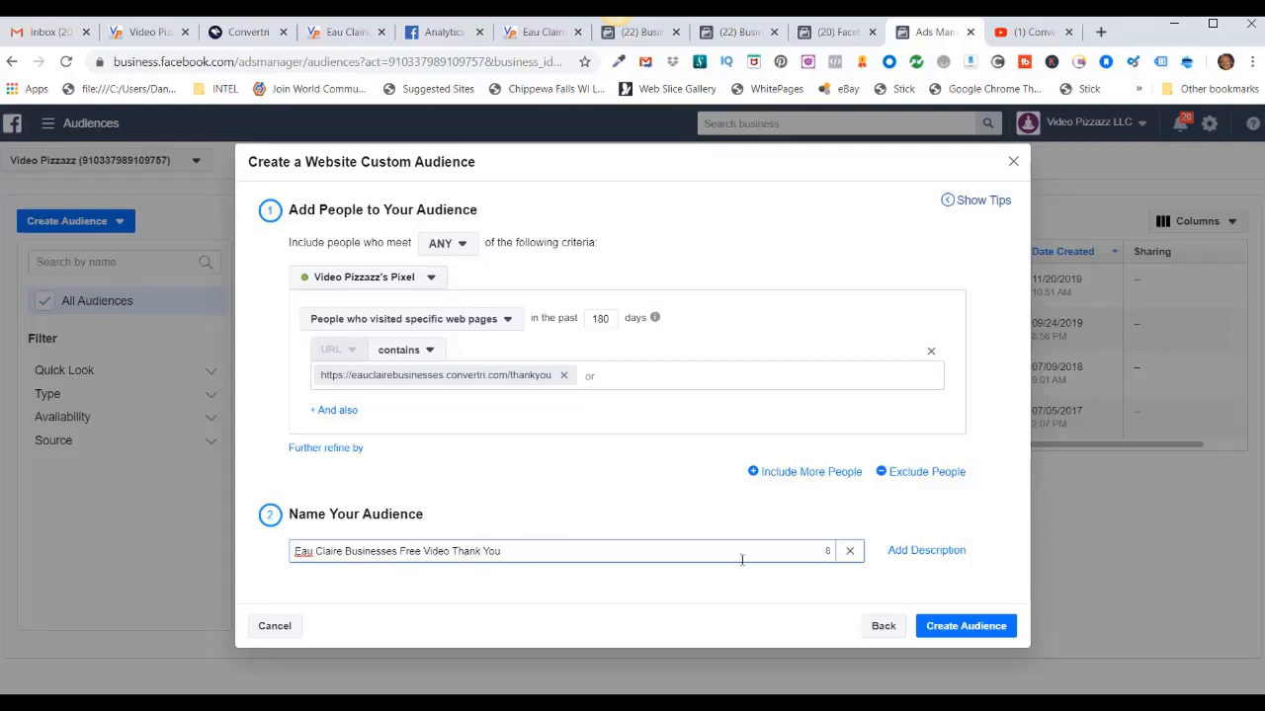
{"action": "left_click", "coordinate": [953, 634]}
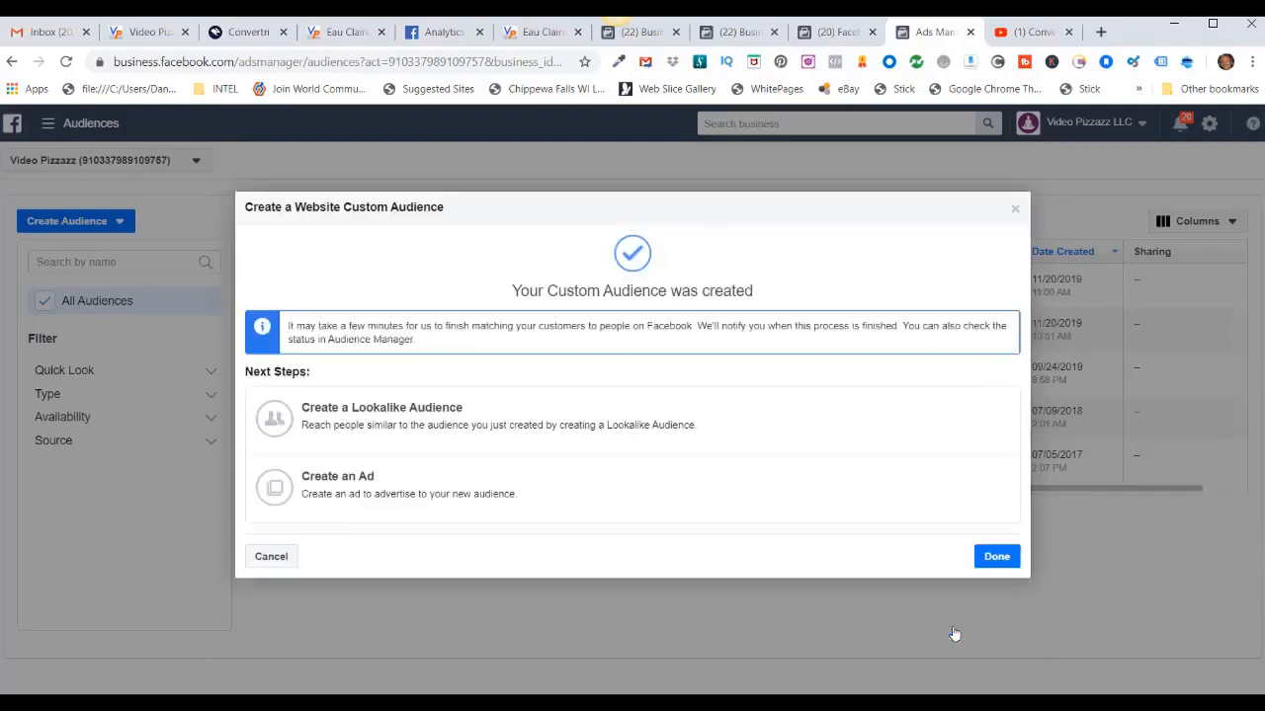
{"action": "left_click", "coordinate": [993, 558]}
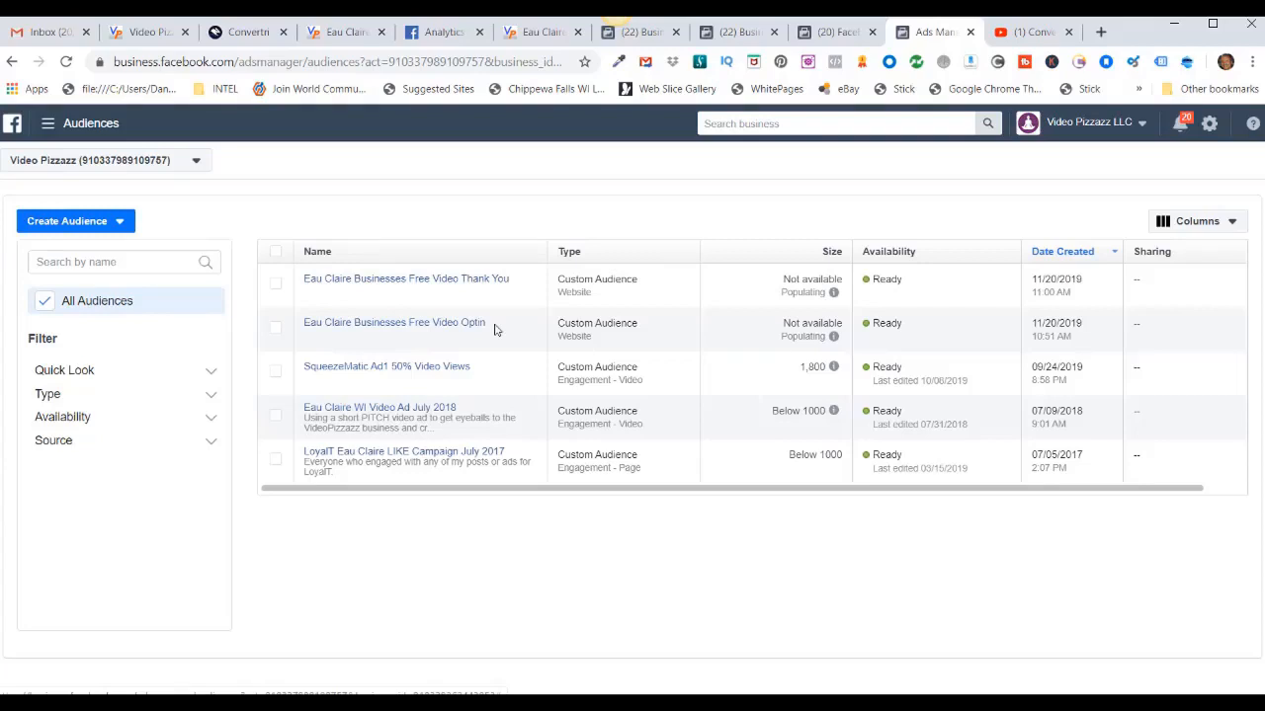
{"action": "mouse_move", "coordinate": [500, 297]}
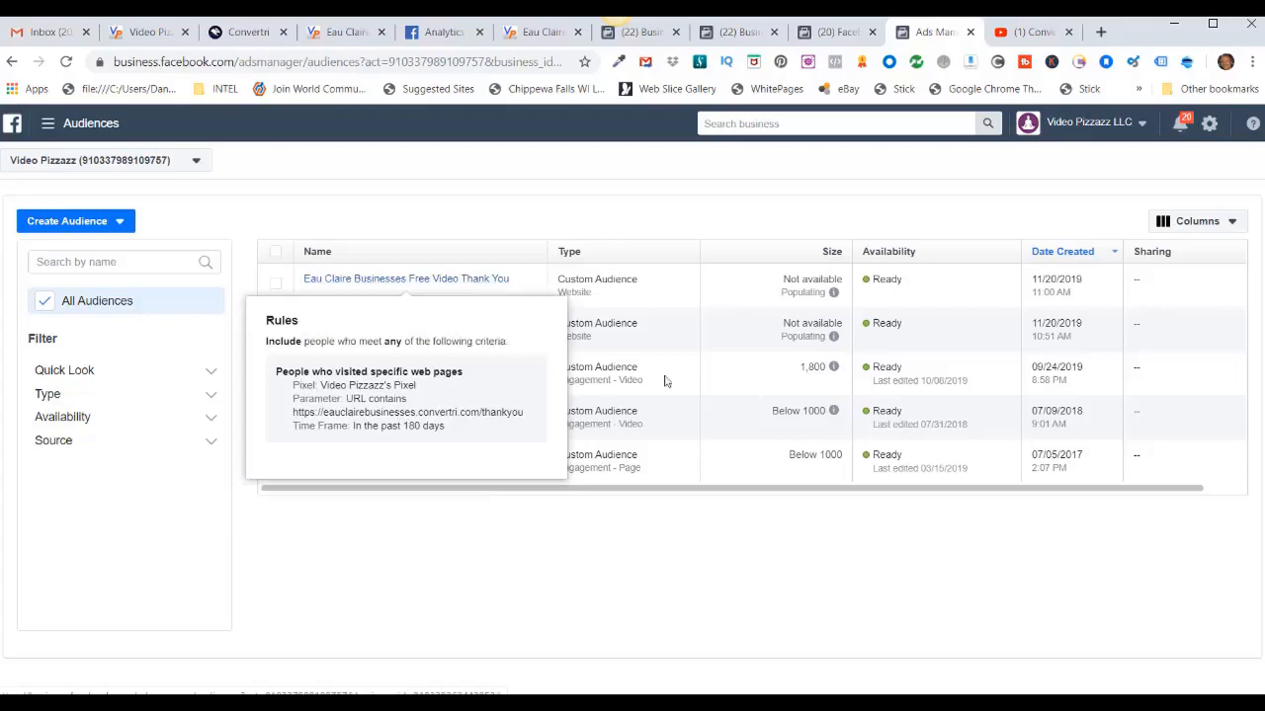
{"action": "mouse_move", "coordinate": [852, 299]}
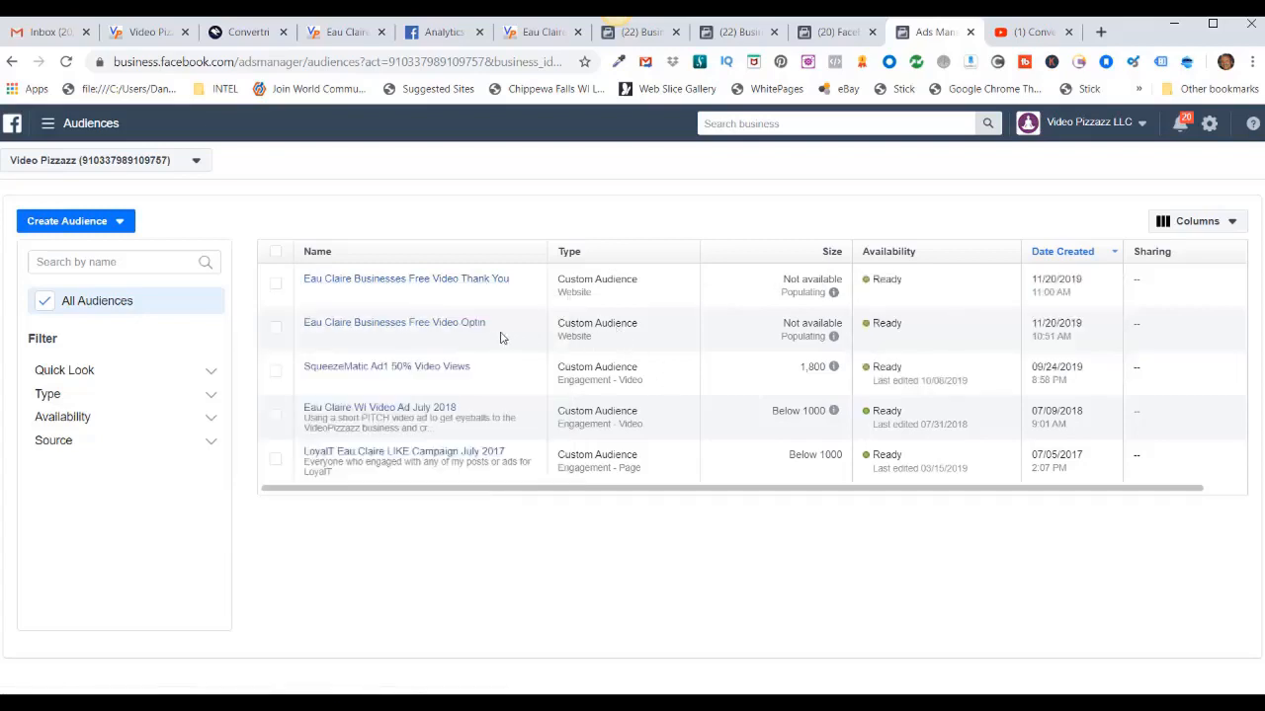